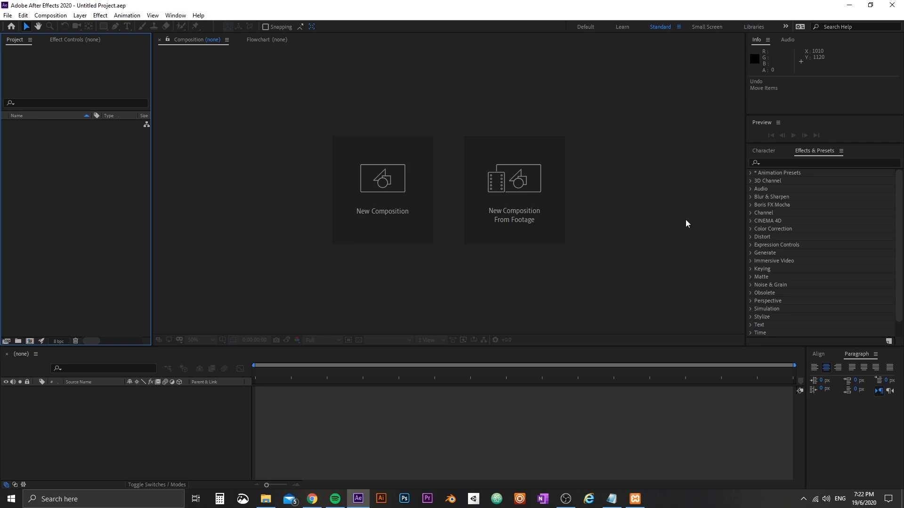
Create a 1920 x 1080, 30 fps, seven-second composition, then import the Ardent preview MP3 and add it as a layer.
{"action": "left_click", "coordinate": [408, 203]}
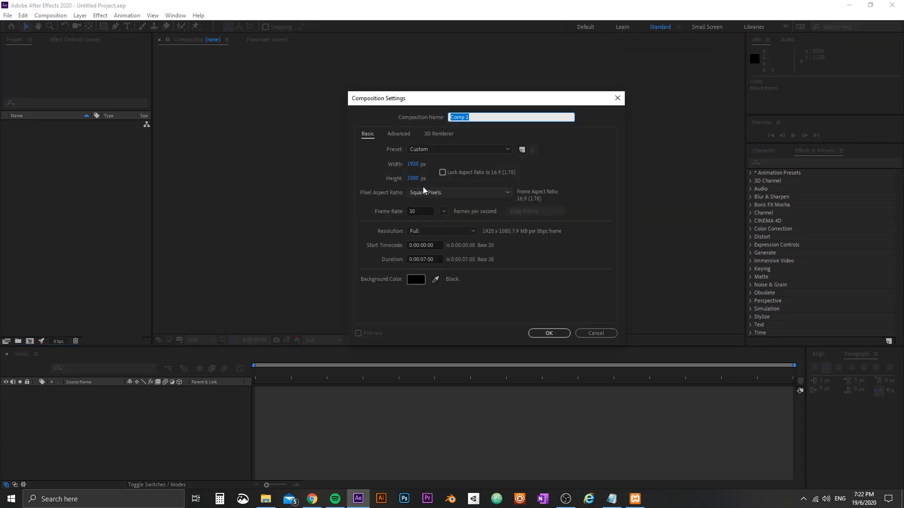
{"action": "left_click", "coordinate": [558, 331]}
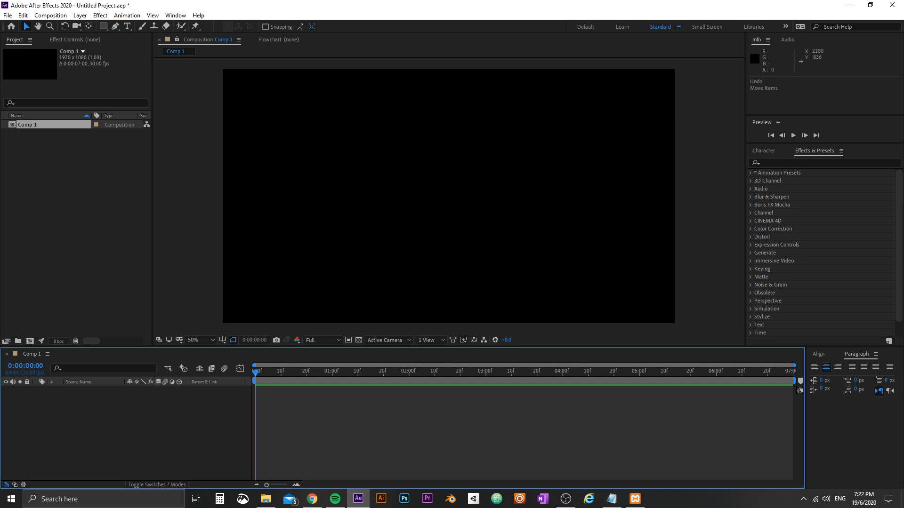
{"action": "left_click_drag", "start_coordinate": [810, 207], "coordinate": [89, 192]}
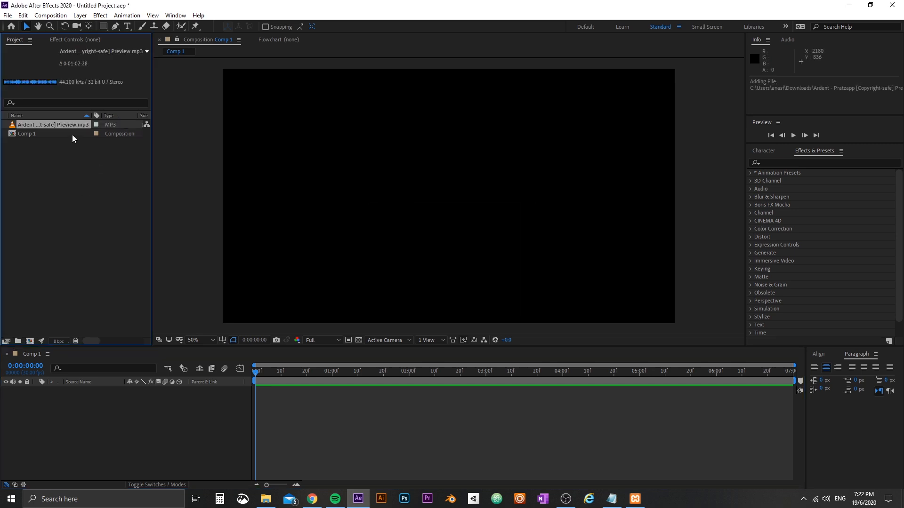
{"action": "left_click_drag", "start_coordinate": [58, 125], "coordinate": [106, 397]}
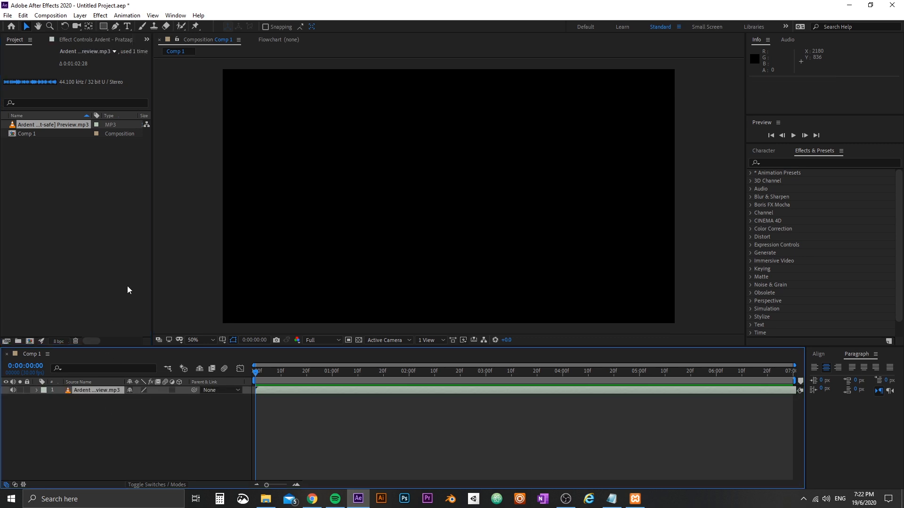
Add a dark blue 1920 x 1080 solid layer above the audio layer.
{"action": "left_click", "coordinate": [80, 15]}
{"action": "mouse_move", "coordinate": [140, 29]}
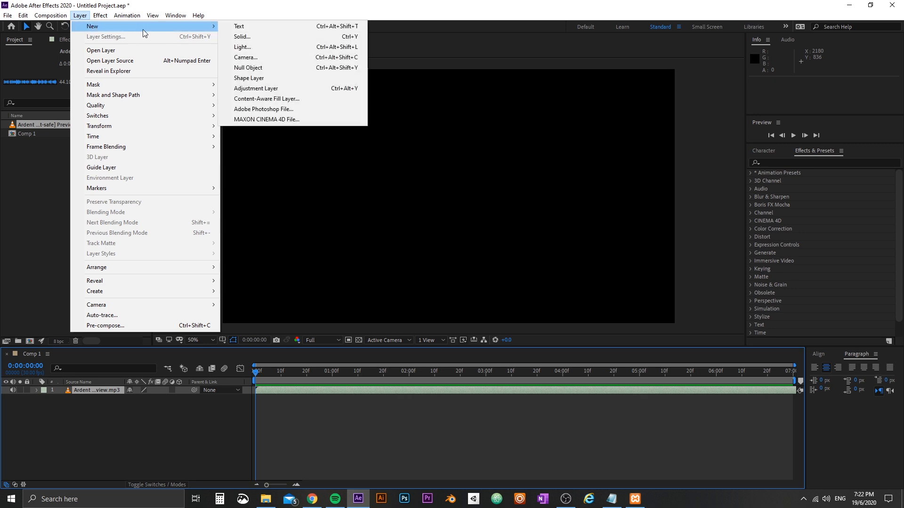
{"action": "left_click", "coordinate": [340, 38]}
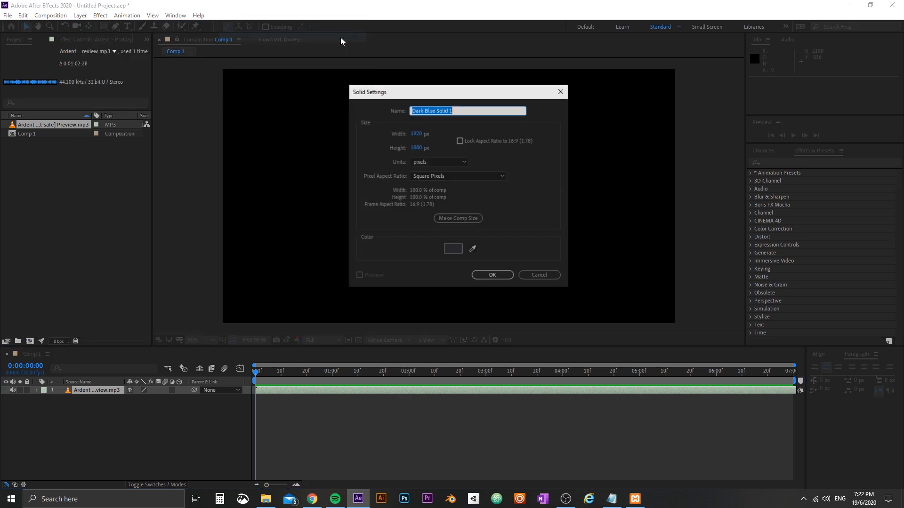
{"action": "left_click", "coordinate": [492, 275]}
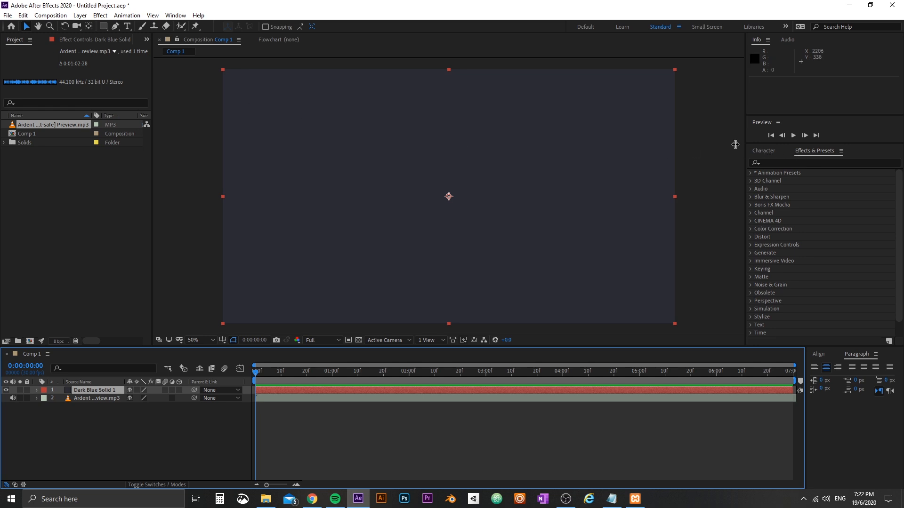
Search the effects for "audio" and apply Audio Spectrum to the dark blue solid.
{"action": "left_click", "coordinate": [177, 17]}
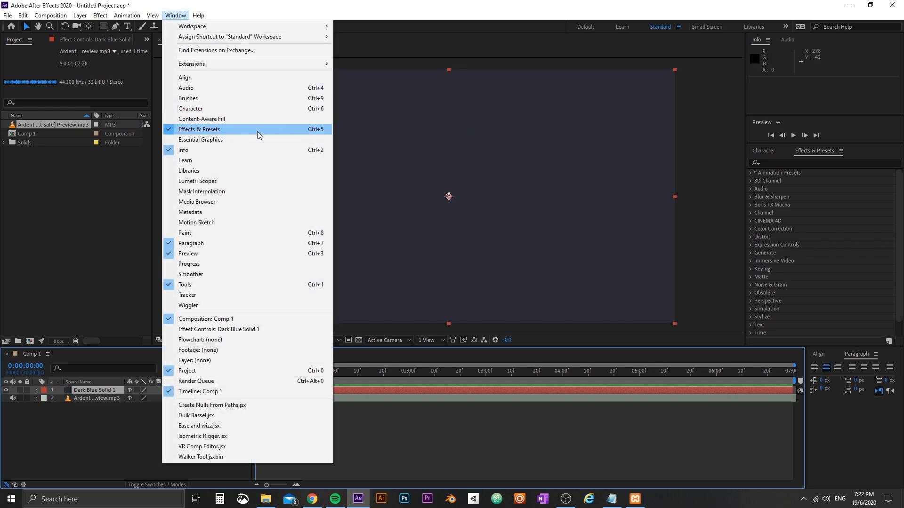
{"action": "left_click", "coordinate": [291, 129]}
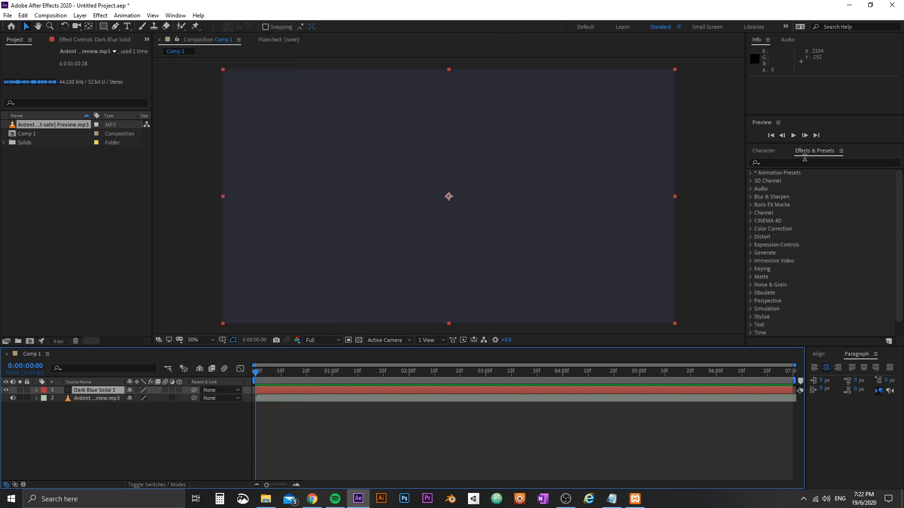
{"action": "left_click", "coordinate": [804, 163]}
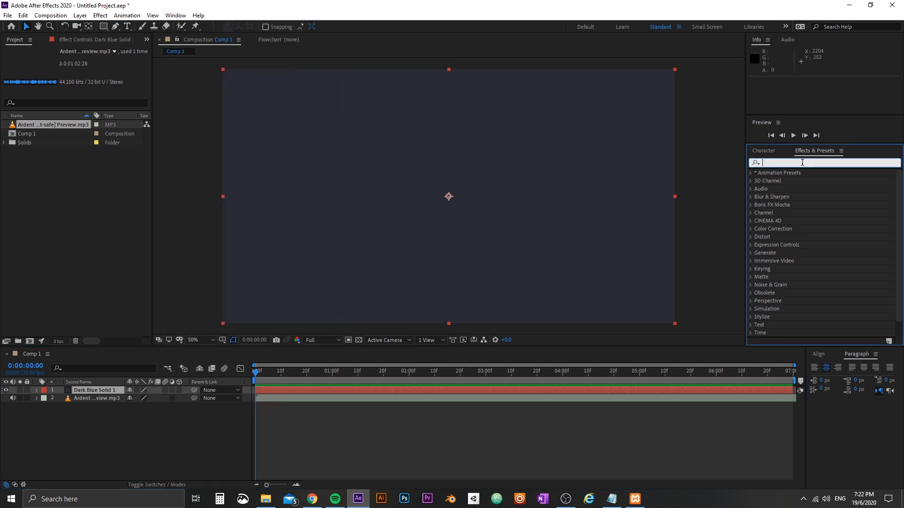
{"action": "type", "text": "audio"}
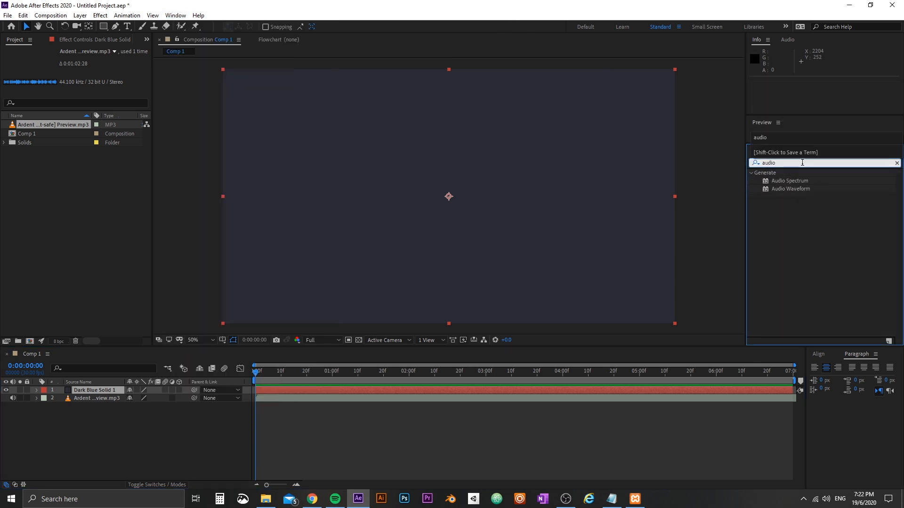
{"action": "left_click", "coordinate": [802, 181]}
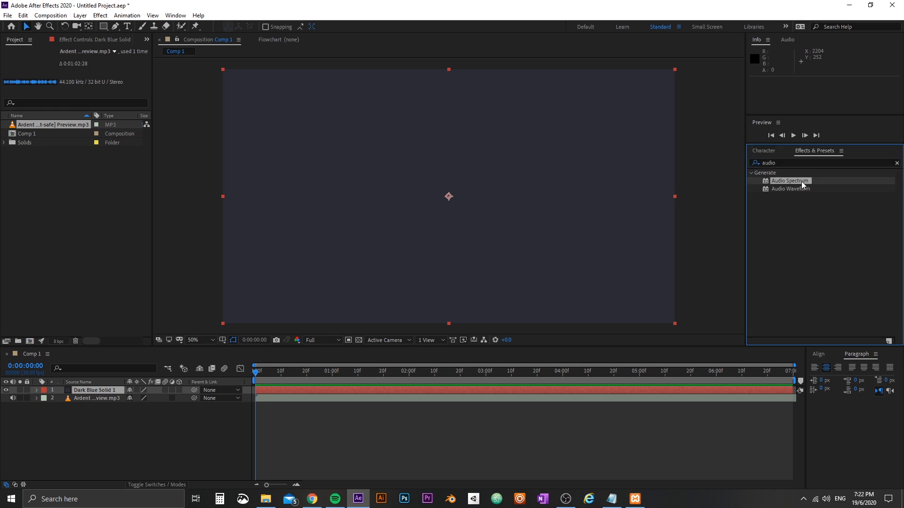
{"action": "left_click_drag", "start_coordinate": [802, 181], "coordinate": [484, 222]}
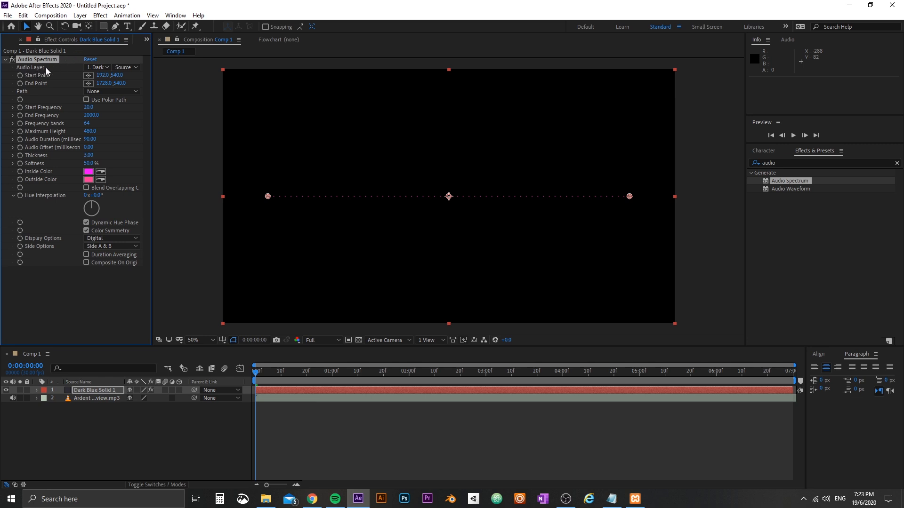
Set the Audio Spectrum's audio layer to the Ardent MP3 and preview the animation.
{"action": "left_click", "coordinate": [93, 68]}
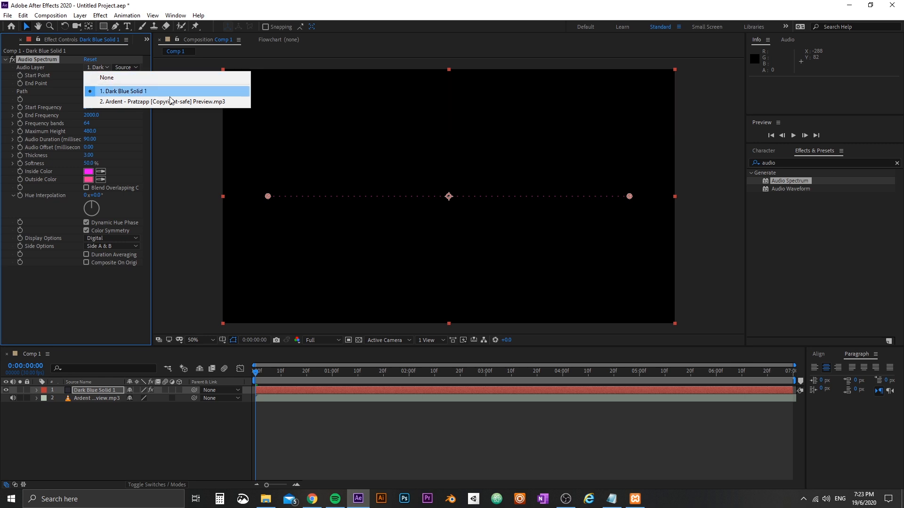
{"action": "left_click", "coordinate": [241, 104]}
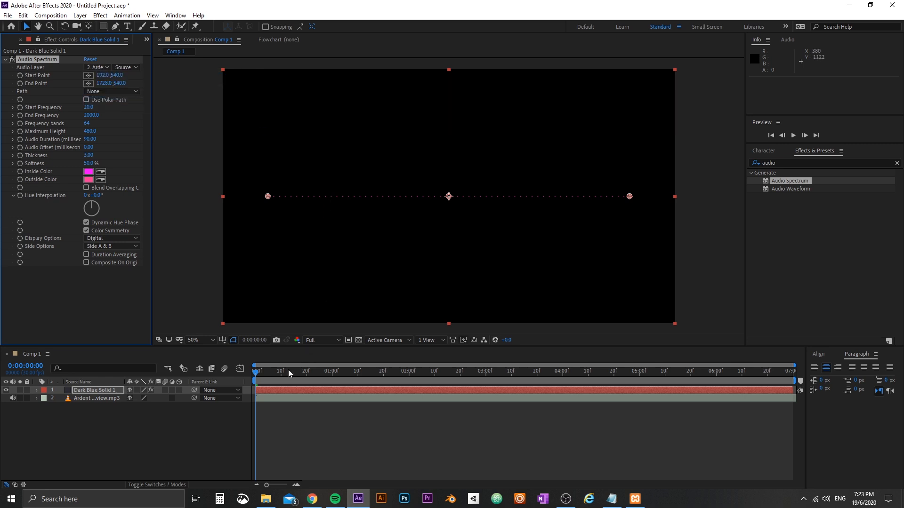
{"action": "left_click", "coordinate": [297, 422]}
{"action": "key", "text": "space"}
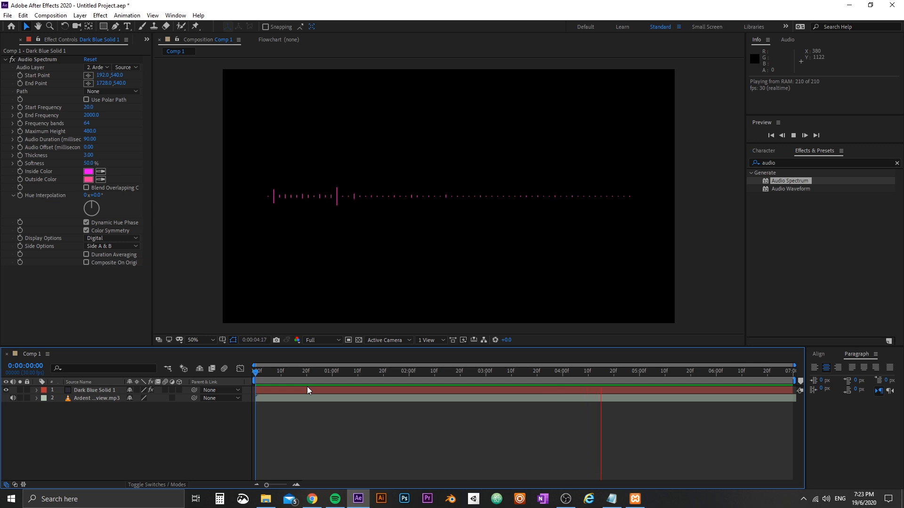
{"action": "key", "text": "space"}
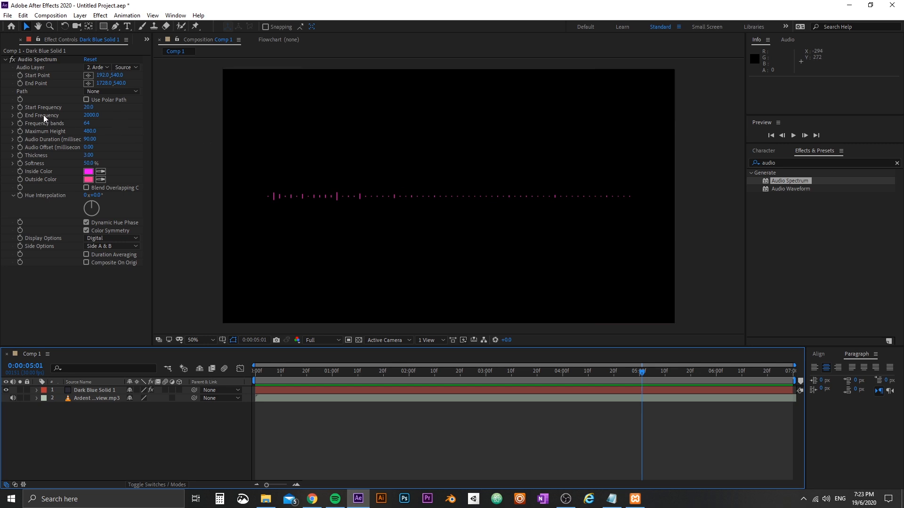
Set the Audio Spectrum's End Frequency to 300 and preview the result from near the one-second mark.
{"action": "left_click", "coordinate": [87, 116]}
{"action": "type", "text": "300"}
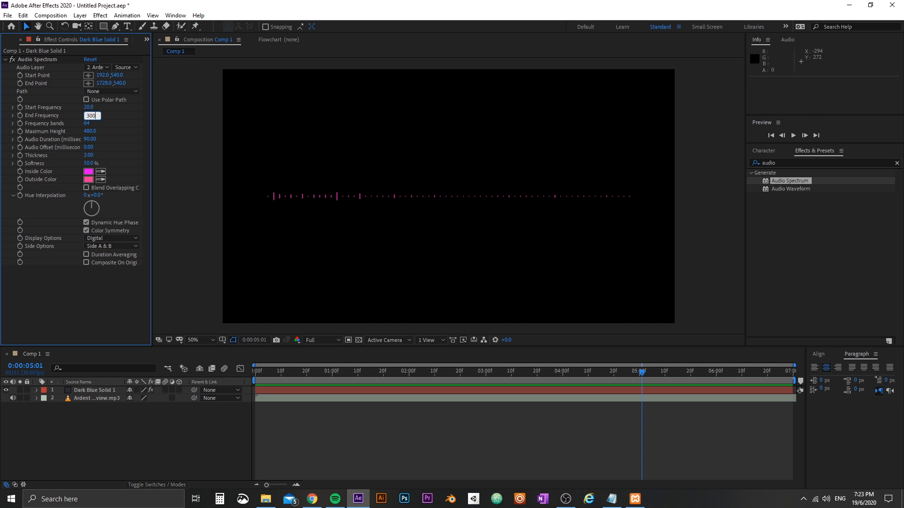
{"action": "left_click", "coordinate": [400, 412]}
{"action": "left_click", "coordinate": [400, 372]}
{"action": "left_click_drag", "start_coordinate": [399, 371], "coordinate": [323, 369]}
{"action": "key", "text": "space"}
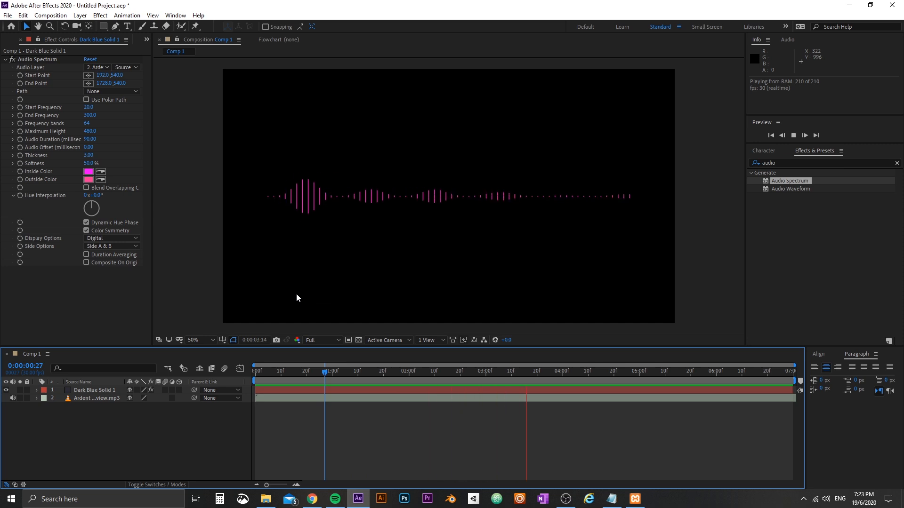
{"action": "key", "text": "space"}
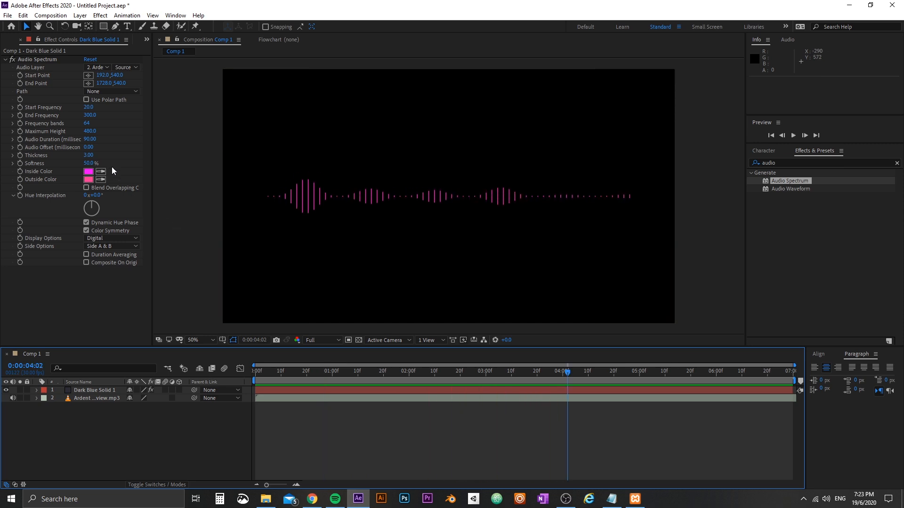
Try an End Frequency of 500 for the Audio Spectrum and check the result at about 0:00:02:18.
{"action": "left_click", "coordinate": [93, 115]}
{"action": "type", "text": "500"}
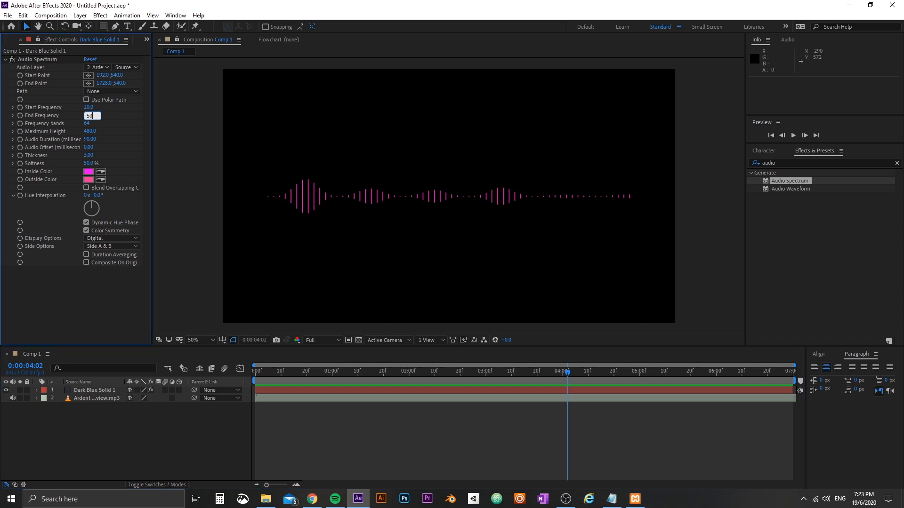
{"action": "key", "text": "Return"}
{"action": "key", "text": "space"}
{"action": "key", "text": "space"}
{"action": "left_click_drag", "start_coordinate": [549, 374], "coordinate": [455, 374]}
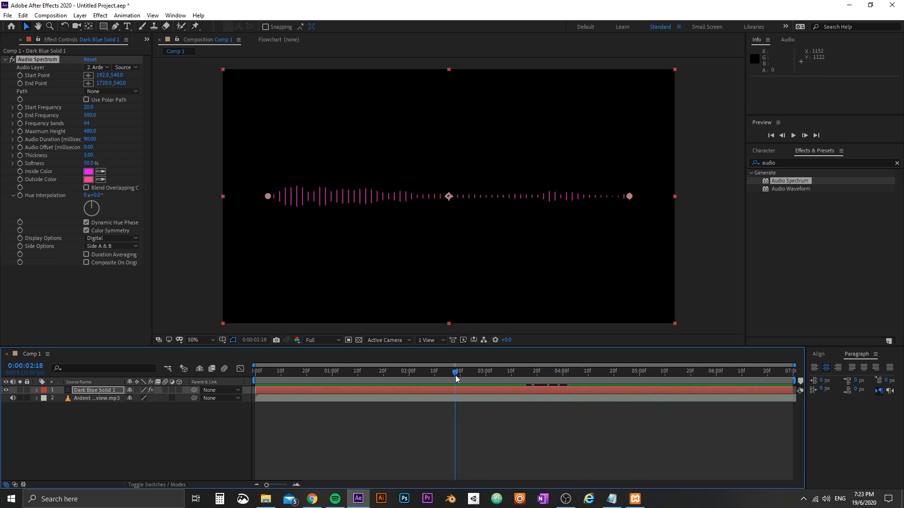
Return the Audio Spectrum's End Frequency to 300.
{"action": "left_click", "coordinate": [90, 115]}
{"action": "type", "text": "300"}
{"action": "left_click", "coordinate": [100, 308]}
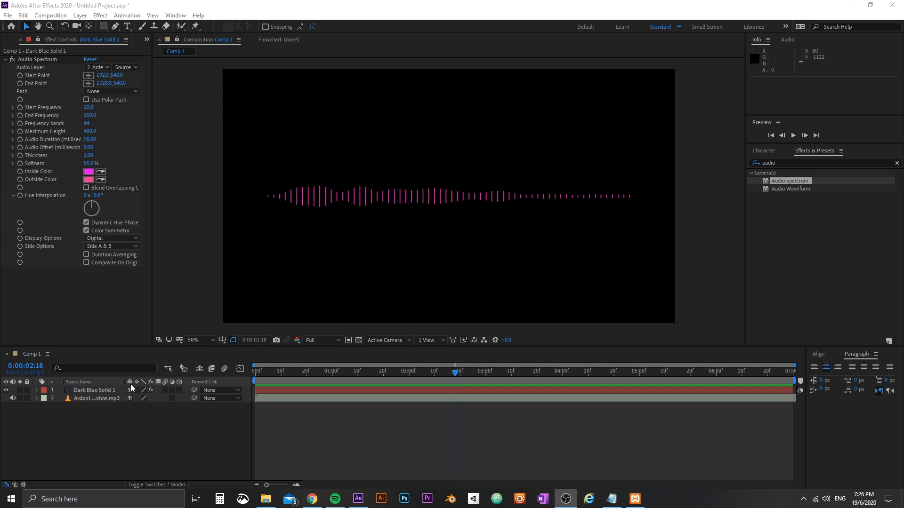
Draw a circular mask about 800 px in diameter around the middle of the dark blue solid with the Ellipse tool.
{"action": "left_click", "coordinate": [117, 389]}
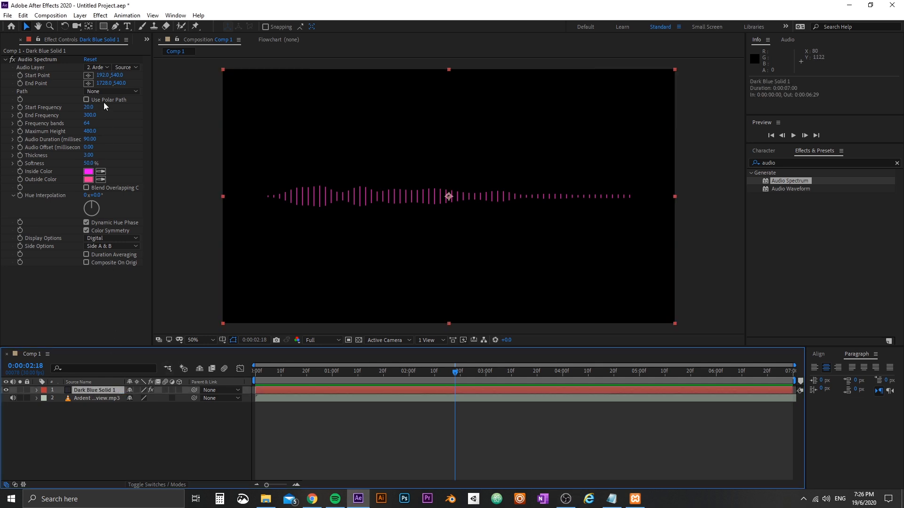
{"action": "left_click", "coordinate": [104, 27]}
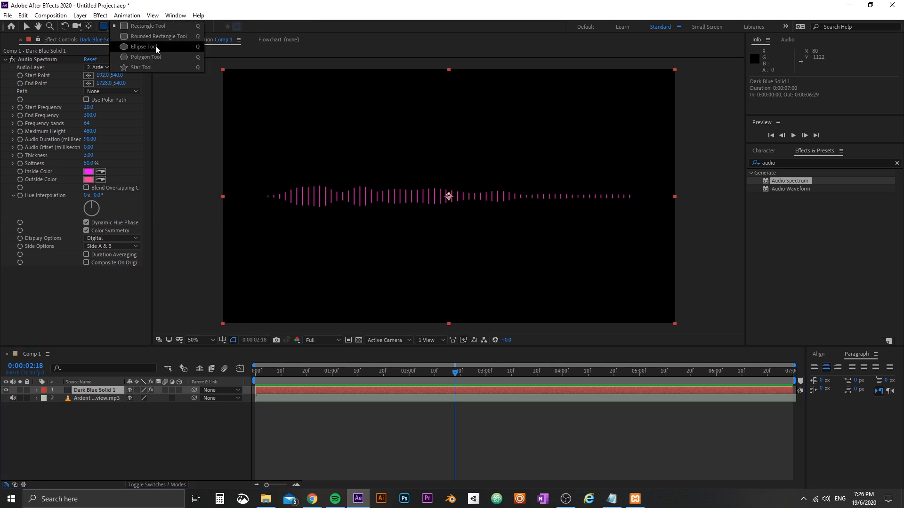
{"action": "left_click", "coordinate": [170, 46]}
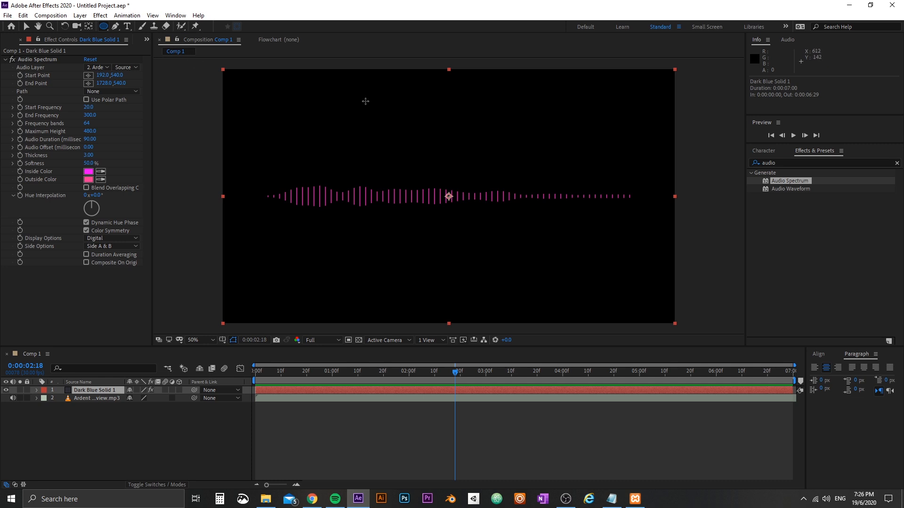
{"action": "left_click_drag", "start_coordinate": [360, 101], "coordinate": [547, 283]}
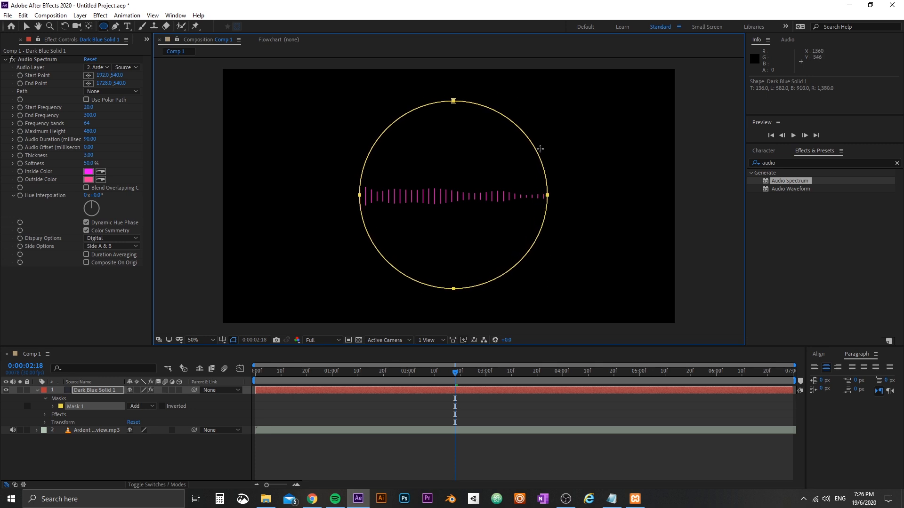
Centre the circular mask in the composition using the proportional grid as a temporary guide, hiding the grid once it is aligned.
{"action": "left_click", "coordinate": [26, 28]}
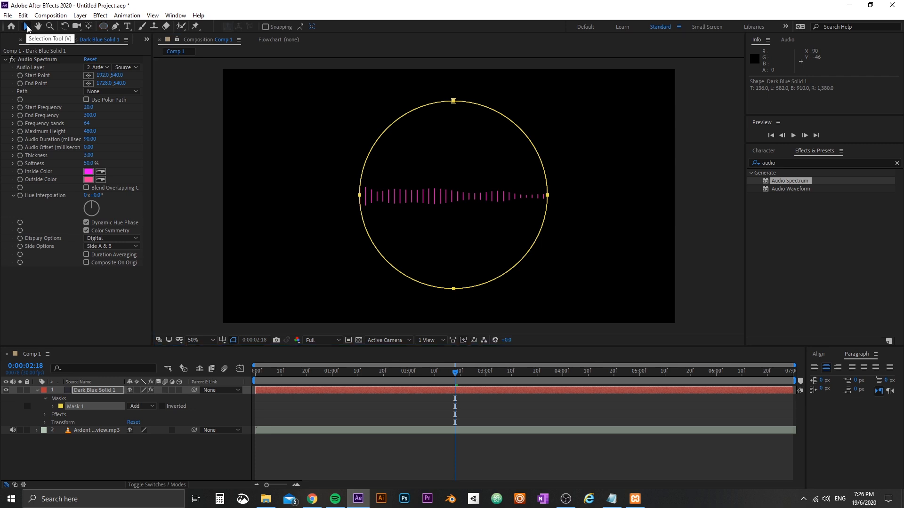
{"action": "double_click", "coordinate": [501, 118]}
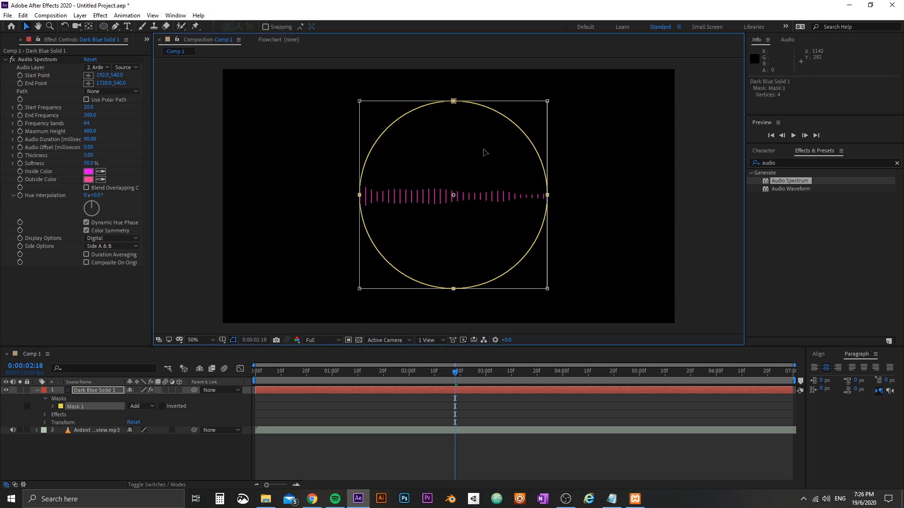
{"action": "left_click", "coordinate": [222, 341]}
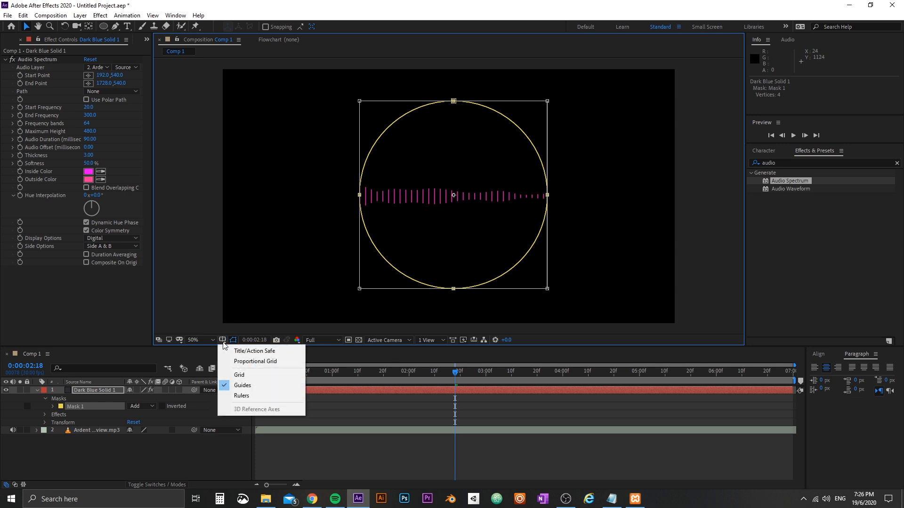
{"action": "left_click", "coordinate": [262, 363]}
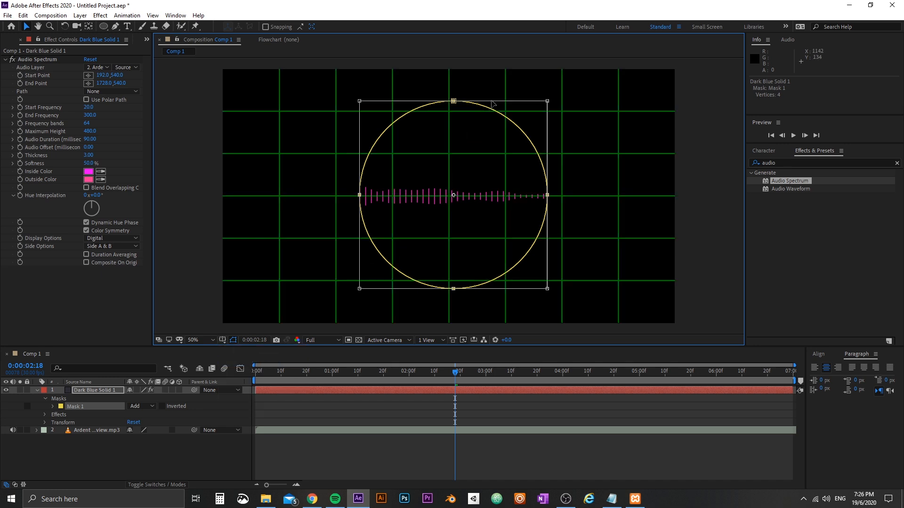
{"action": "left_click_drag", "start_coordinate": [491, 103], "coordinate": [487, 104]}
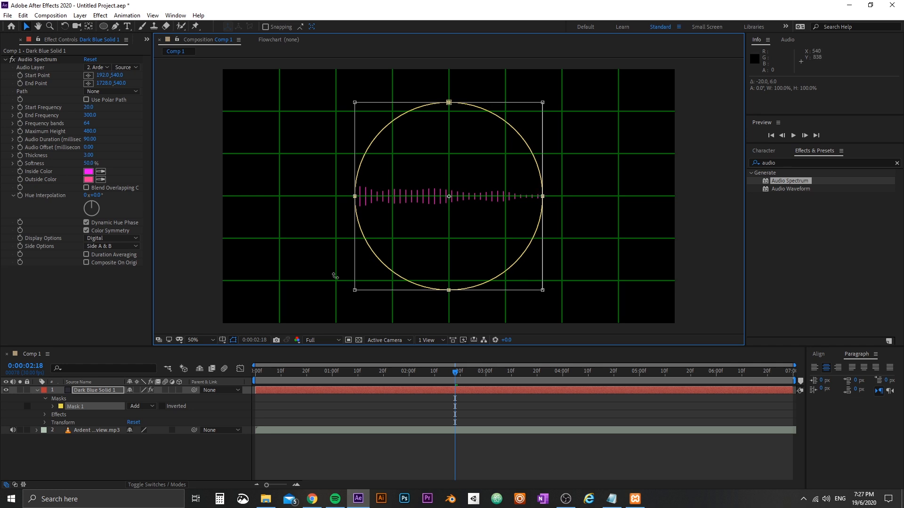
{"action": "left_click", "coordinate": [223, 344]}
{"action": "left_click", "coordinate": [255, 362]}
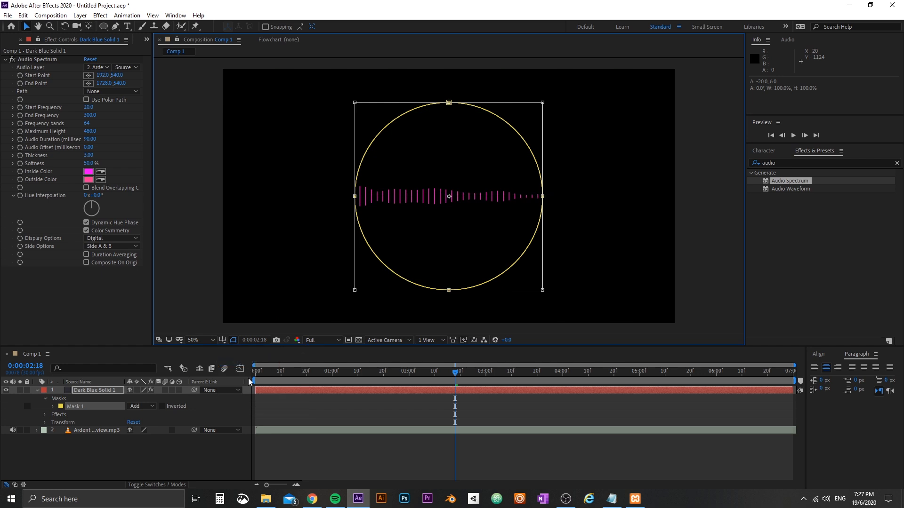
{"action": "left_click", "coordinate": [154, 459]}
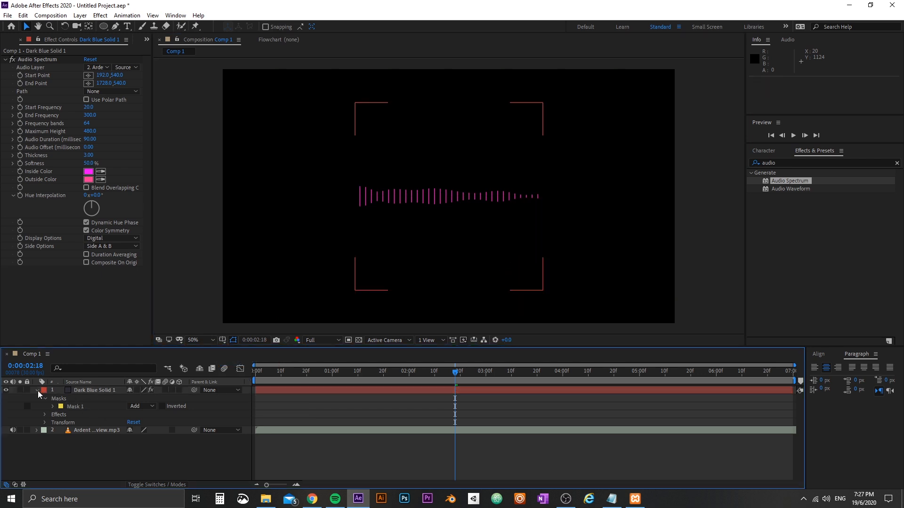
Set the Audio Spectrum's Path to Mask 1 and check the circular spectrum around 0:00:03:15.
{"action": "left_click", "coordinate": [42, 59]}
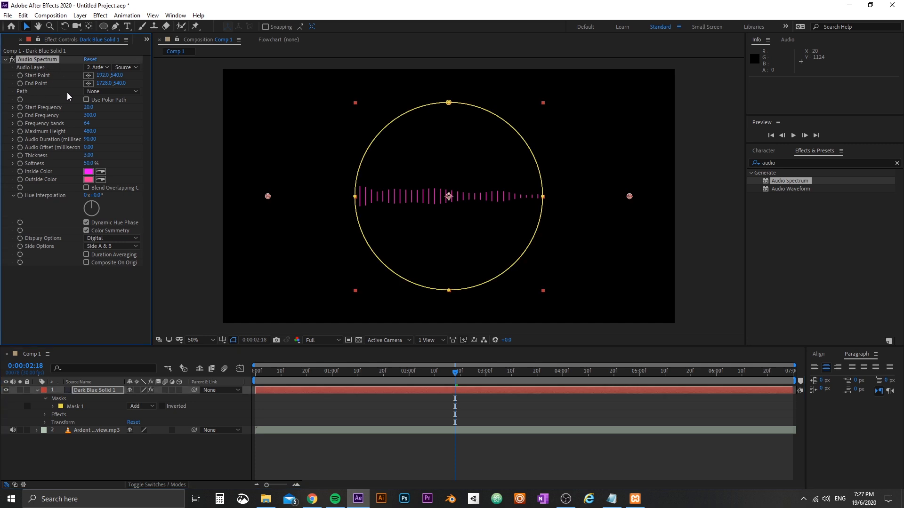
{"action": "left_click", "coordinate": [133, 91]}
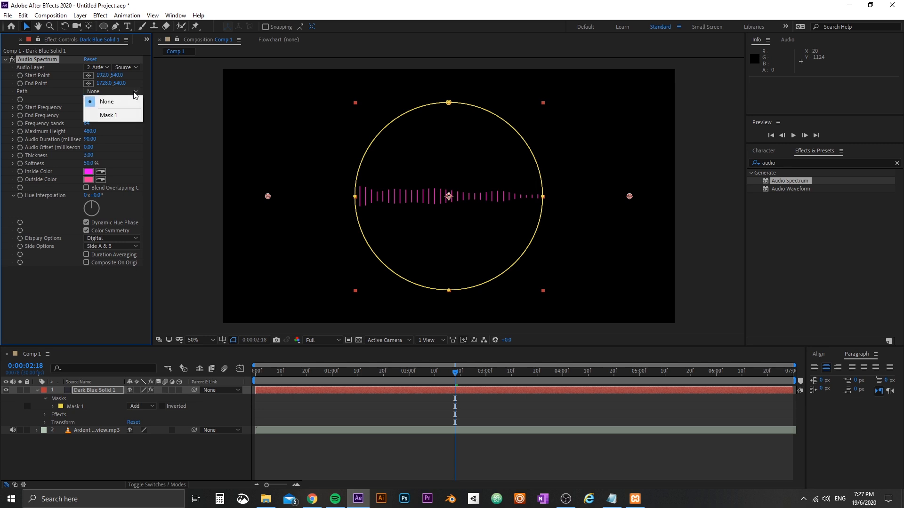
{"action": "left_click", "coordinate": [123, 116]}
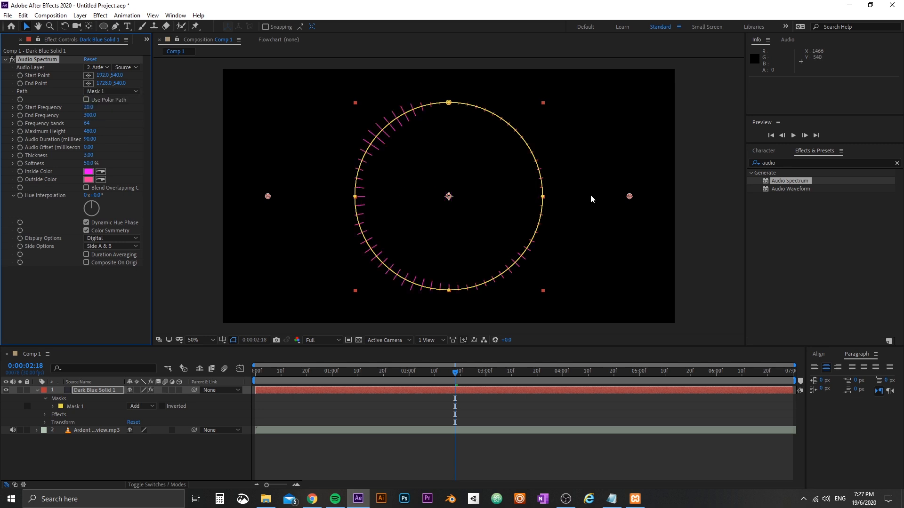
{"action": "left_click", "coordinate": [568, 291]}
{"action": "left_click_drag", "start_coordinate": [456, 372], "coordinate": [524, 366]}
{"action": "left_click", "coordinate": [687, 182]}
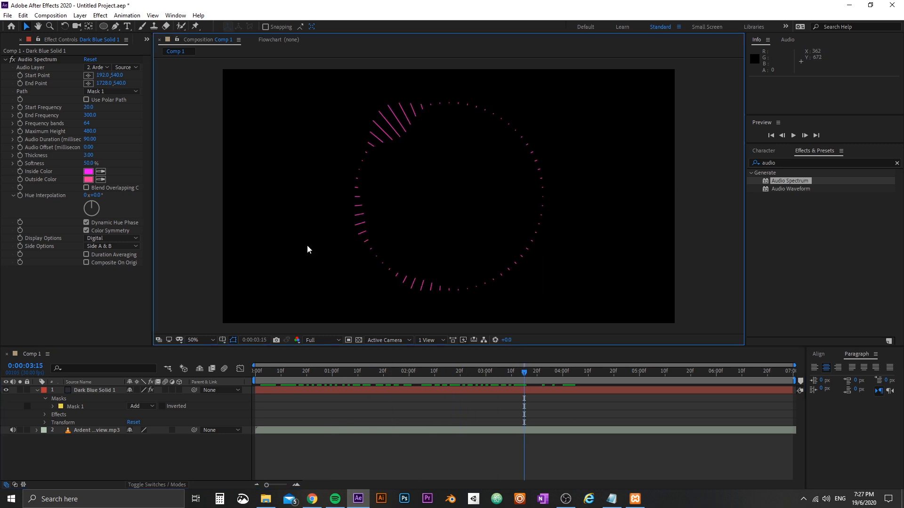
Draw an open, gently curved mask across the composition on the dark blue solid with the Pen tool.
{"action": "left_click", "coordinate": [118, 27]}
{"action": "left_click", "coordinate": [107, 390]}
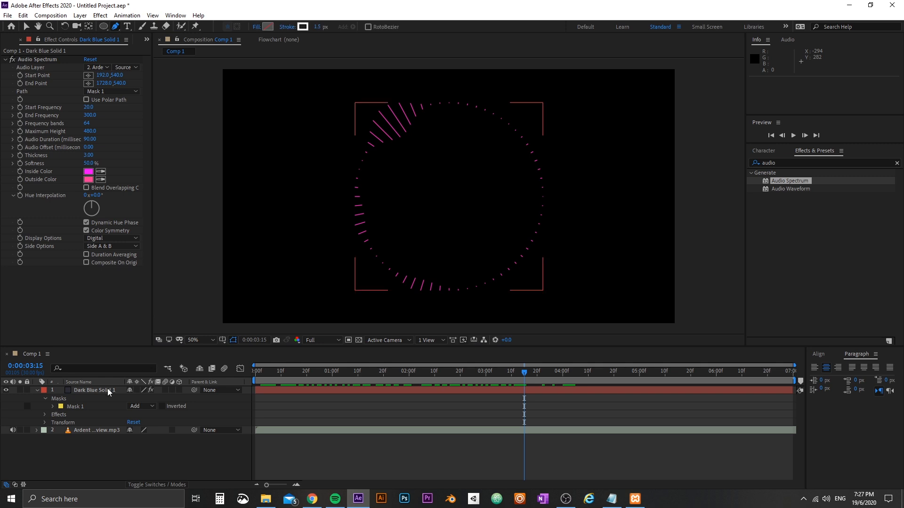
{"action": "left_click", "coordinate": [262, 262]}
{"action": "left_click_drag", "start_coordinate": [445, 183], "coordinate": [531, 195]}
{"action": "left_click_drag", "start_coordinate": [646, 119], "coordinate": [655, 101]}
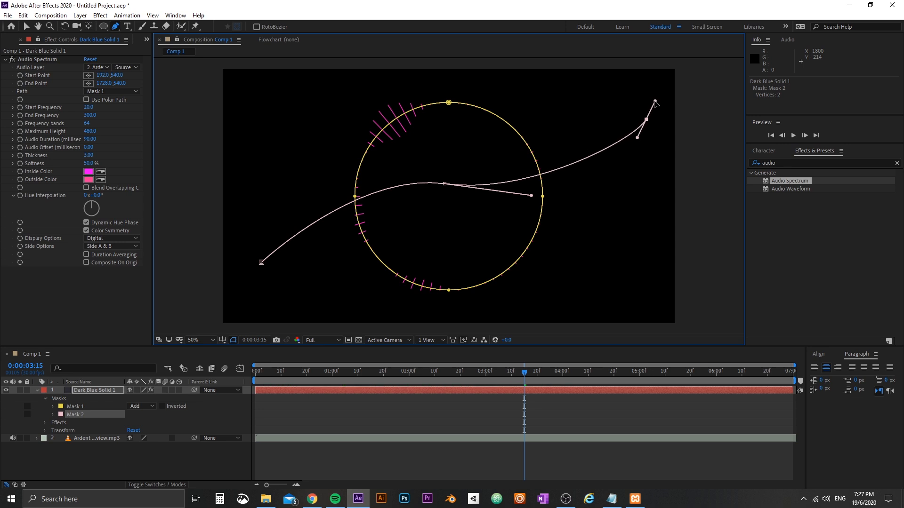
Set the Audio Spectrum's Path to Mask 2 and preview the spectrum along the curve.
{"action": "left_click", "coordinate": [85, 390]}
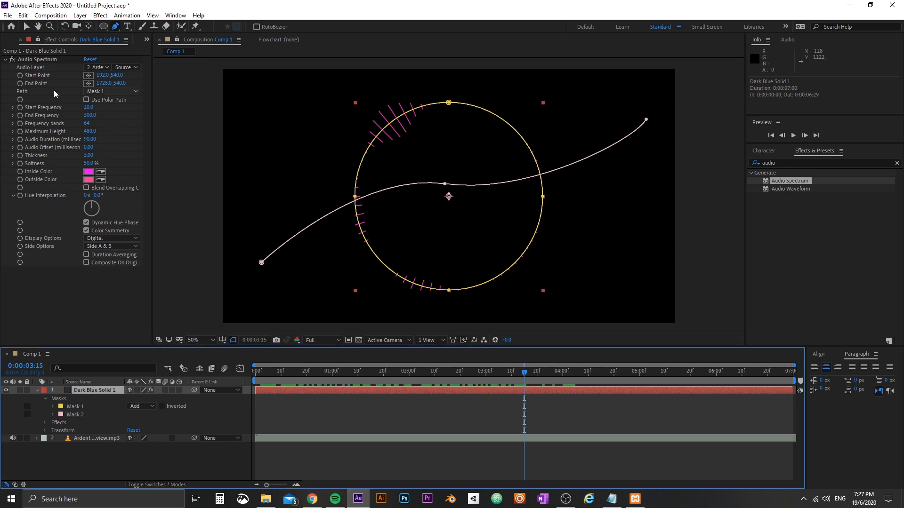
{"action": "left_click", "coordinate": [105, 91]}
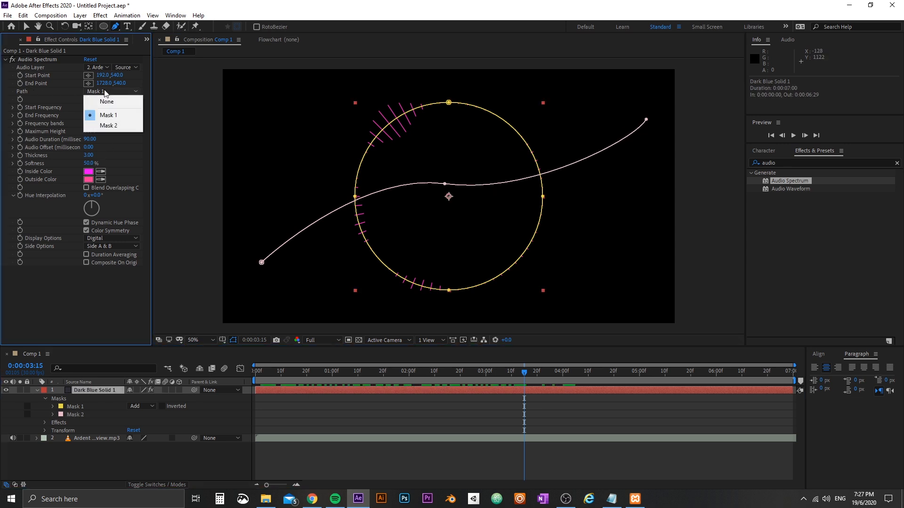
{"action": "left_click", "coordinate": [116, 126]}
{"action": "left_click", "coordinate": [29, 27]}
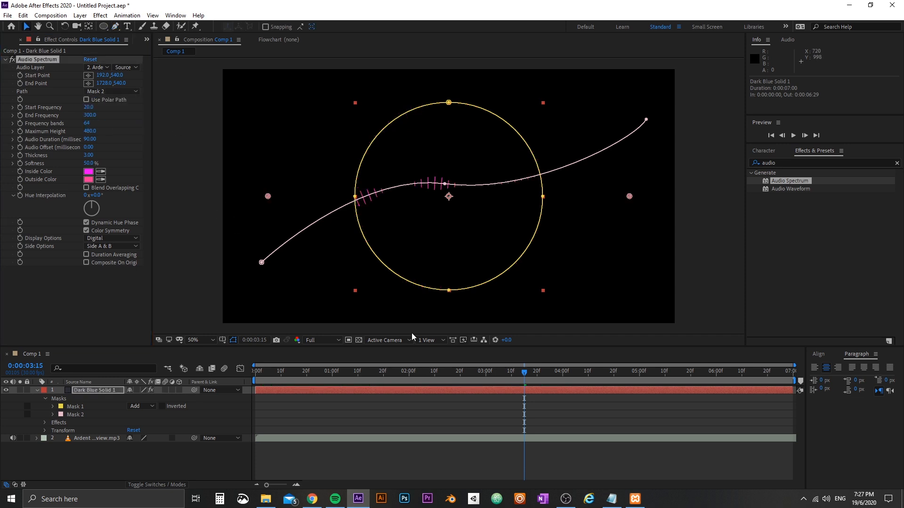
{"action": "left_click", "coordinate": [416, 461]}
{"action": "left_click", "coordinate": [472, 372]}
{"action": "left_click_drag", "start_coordinate": [445, 371], "coordinate": [313, 371]}
{"action": "key", "text": "space"}
Delete Mask 1 from the dark blue solid and play back the curved spectrum on its own.
{"action": "left_click", "coordinate": [78, 406]}
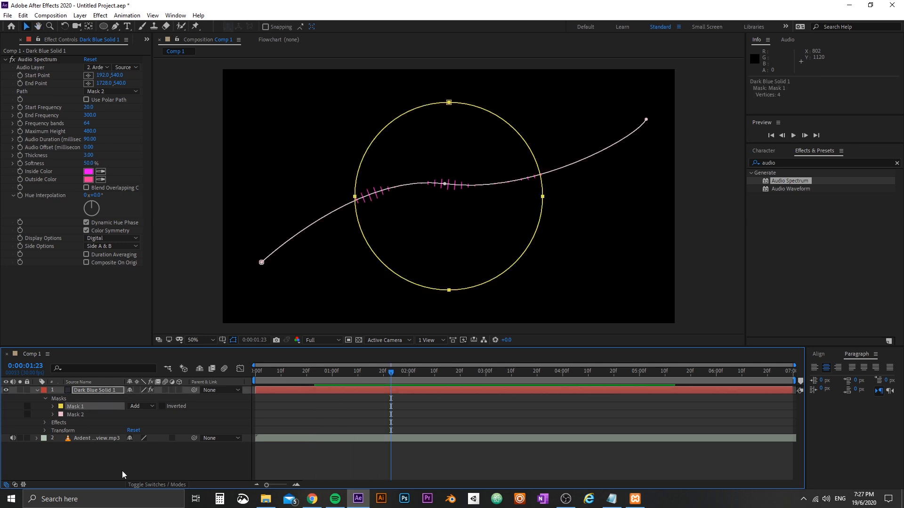
{"action": "key", "text": "Delete"}
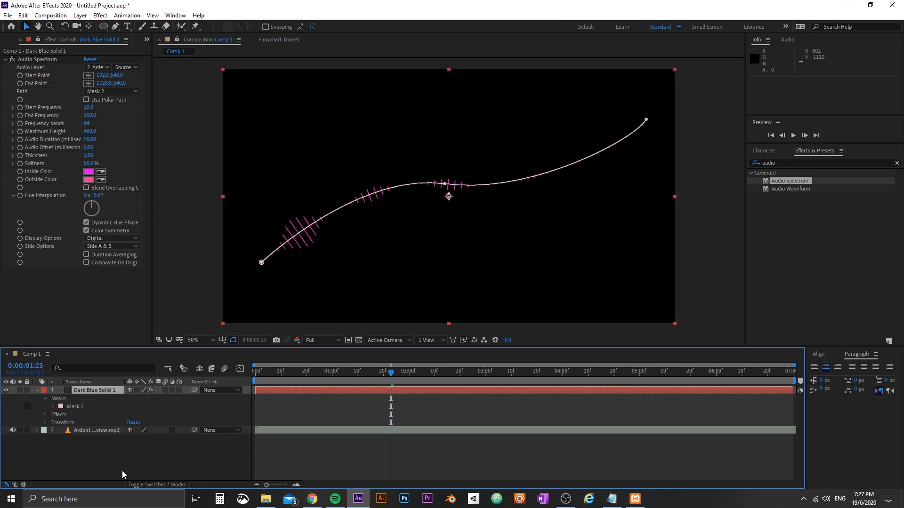
{"action": "left_click", "coordinate": [388, 461]}
{"action": "left_click_drag", "start_coordinate": [382, 371], "coordinate": [266, 369]}
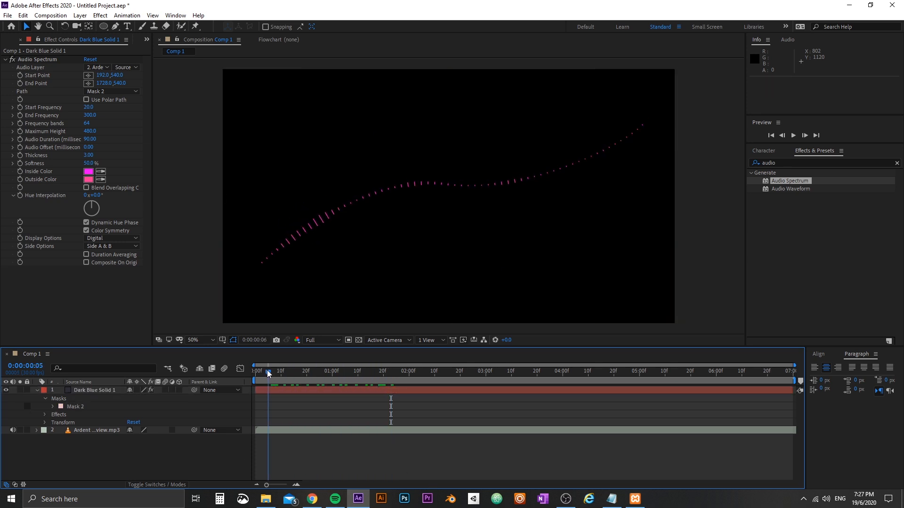
{"action": "key", "text": "space"}
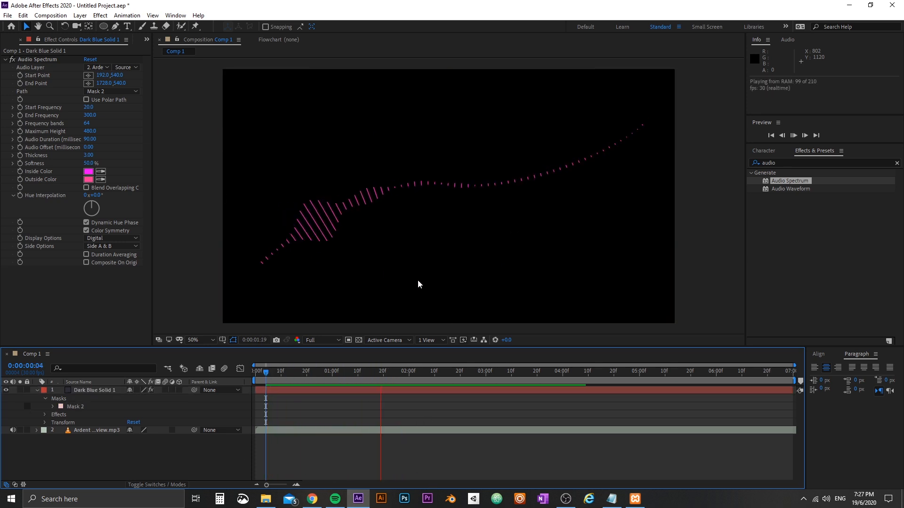
{"action": "key", "text": "space"}
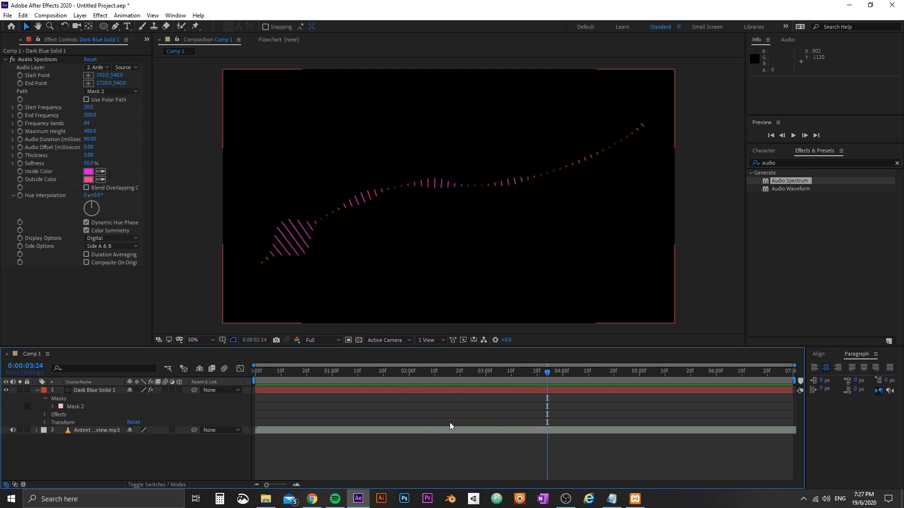
Undo the deletion of Mask 1 and the Path change to Mask 2, and scrub through the composition.
{"action": "key", "text": "ctrl+z"}
{"action": "key", "text": "ctrl+z"}
{"action": "key", "text": "ctrl+z"}
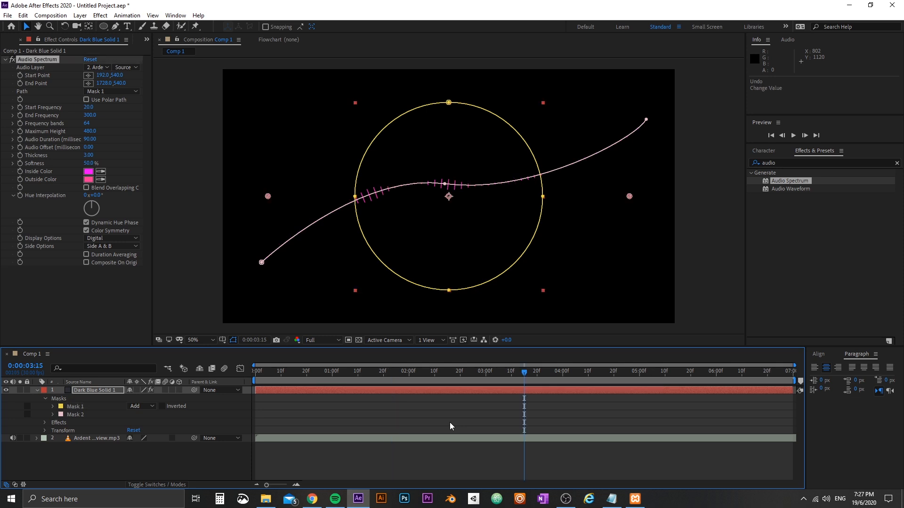
{"action": "left_click", "coordinate": [450, 422]}
{"action": "left_click_drag", "start_coordinate": [488, 372], "coordinate": [311, 375]}
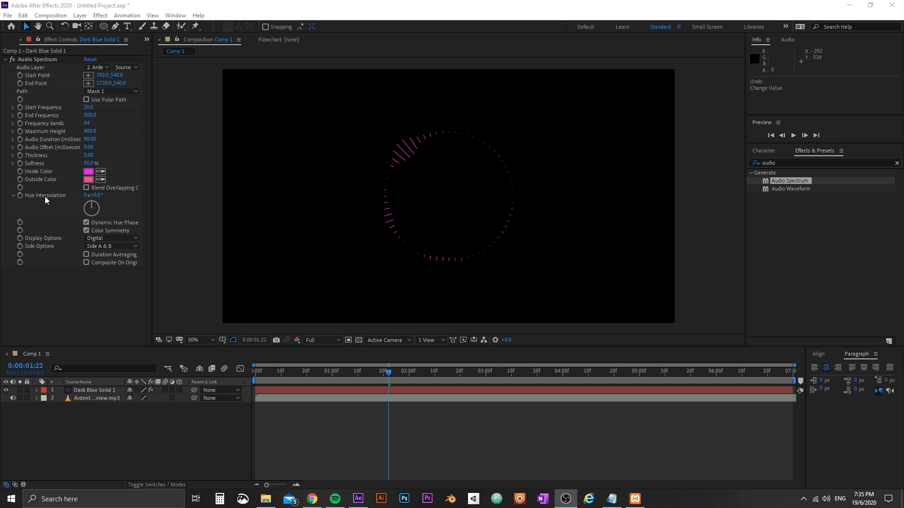
Try a Hue Interpolation of 322° for the Audio Spectrum and check the colours up to 0:00:02:12.
{"action": "left_click_drag", "start_coordinate": [95, 199], "coordinate": [247, 198]}
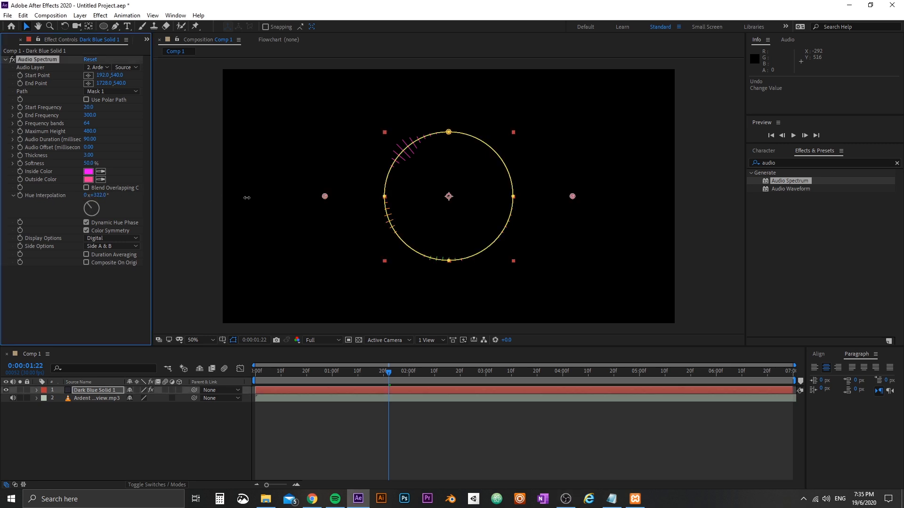
{"action": "left_click", "coordinate": [277, 195]}
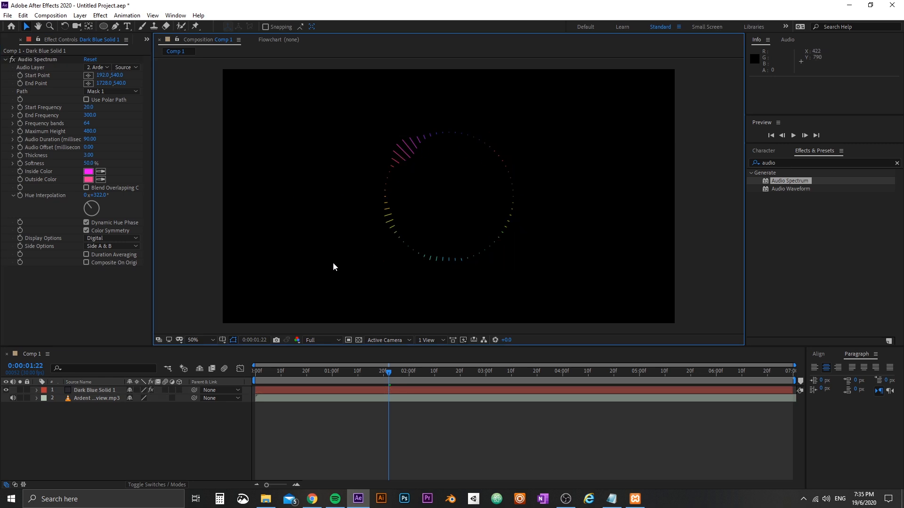
{"action": "left_click_drag", "start_coordinate": [388, 371], "coordinate": [440, 365]}
Set the Audio Spectrum's Hue Interpolation to 90° and view the result without the layer selected.
{"action": "left_click", "coordinate": [98, 196]}
{"action": "type", "text": "90"}
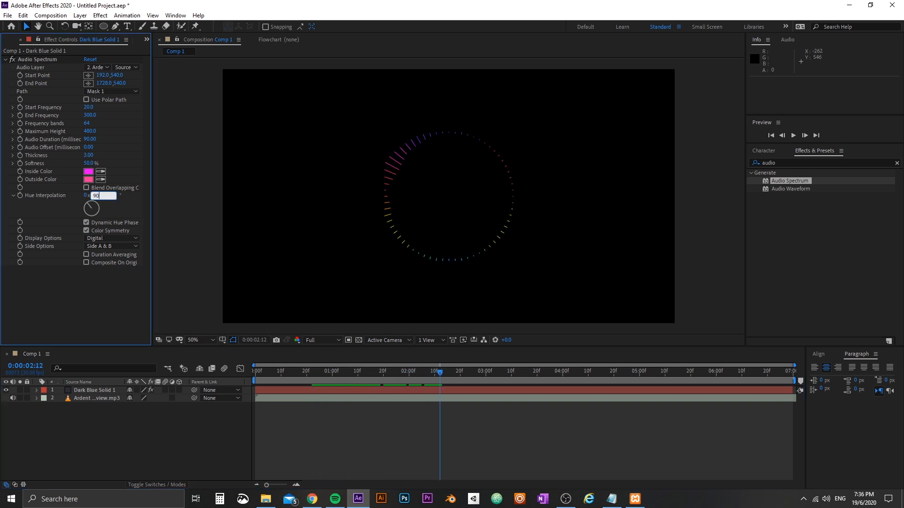
{"action": "key", "text": "Return"}
{"action": "left_click", "coordinate": [204, 196]}
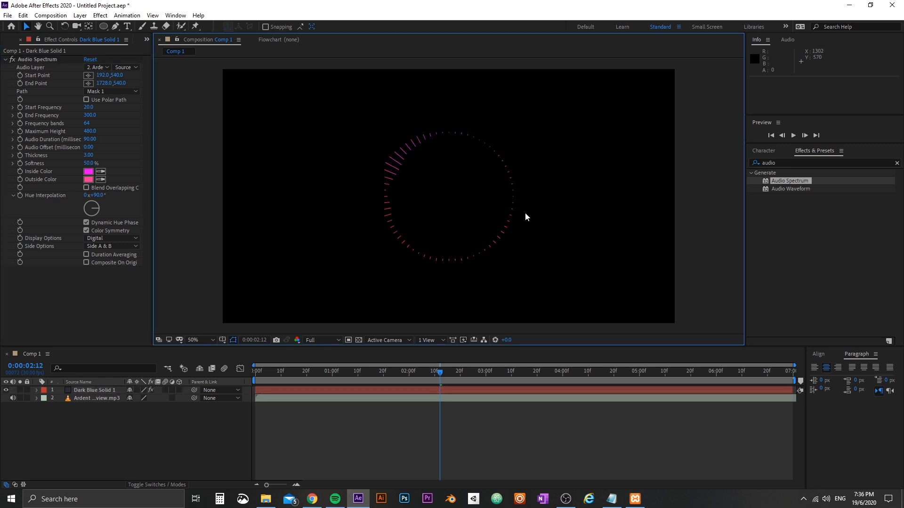
Import Background.jpg from File Explorer into Comp 1 and place it as the lowest layer, beneath the MP3.
{"action": "left_click", "coordinate": [267, 503]}
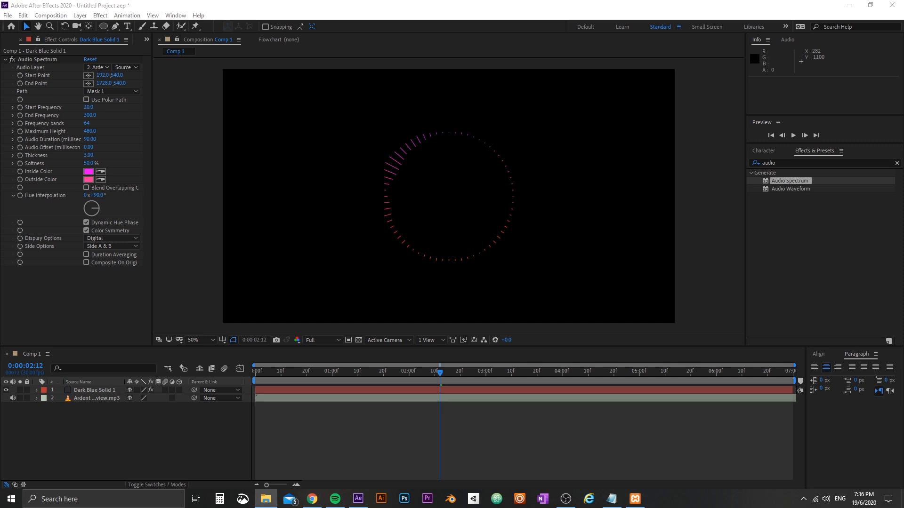
{"action": "left_click_drag", "start_coordinate": [464, 238], "coordinate": [131, 412]}
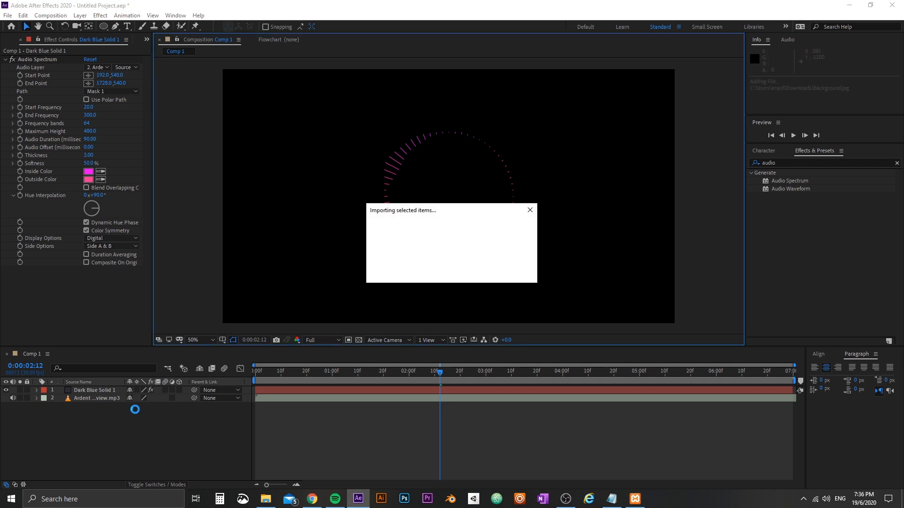
{"action": "left_click_drag", "start_coordinate": [96, 394], "coordinate": [138, 423]}
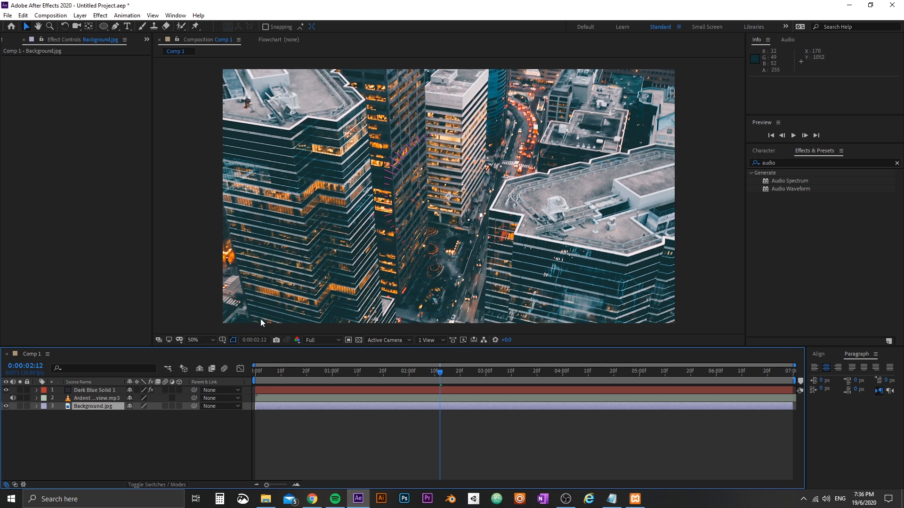
Set the opacity of the Background.jpg layer to 30% and check the spectrum over it up to 0:00:03:09.
{"action": "key", "text": "t"}
{"action": "left_click_drag", "start_coordinate": [129, 414], "coordinate": [103, 416]}
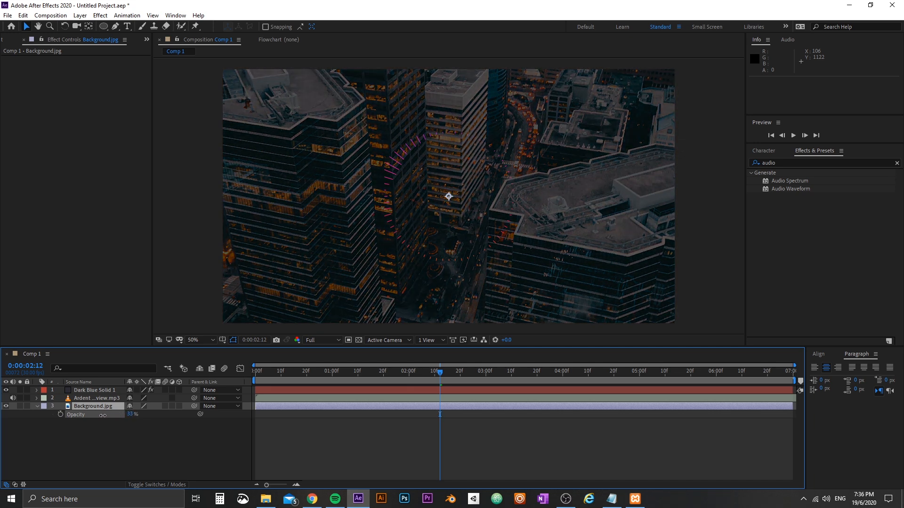
{"action": "left_click", "coordinate": [133, 415]}
{"action": "type", "text": "30"}
{"action": "key", "text": "Return"}
{"action": "left_click", "coordinate": [154, 438]}
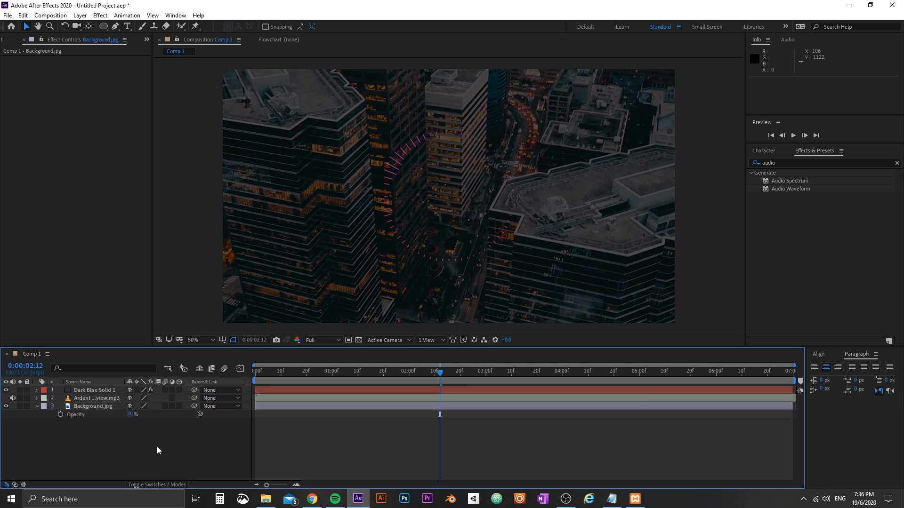
{"action": "left_click_drag", "start_coordinate": [381, 376], "coordinate": [509, 375]}
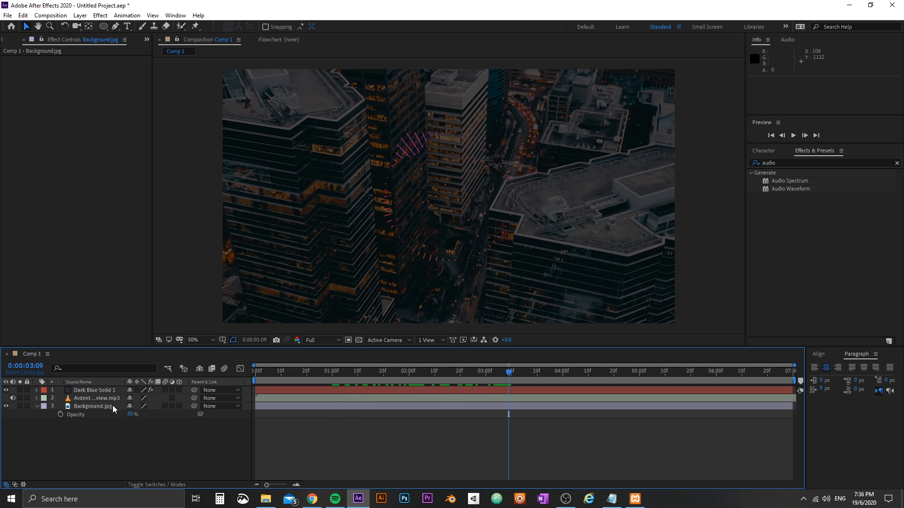
Set the Audio Spectrum's Thickness to 4.5 on the dark blue solid and check the bars around 0:00:02:20.
{"action": "left_click", "coordinate": [111, 391]}
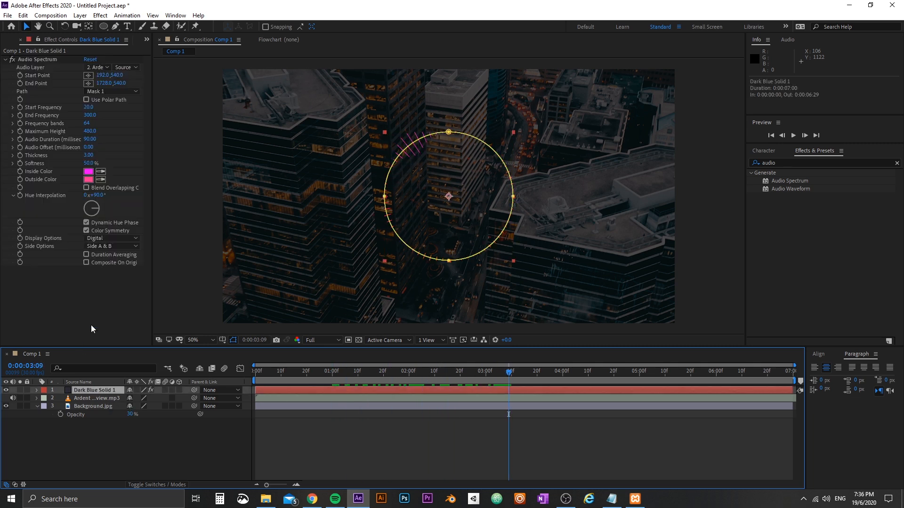
{"action": "left_click", "coordinate": [89, 156]}
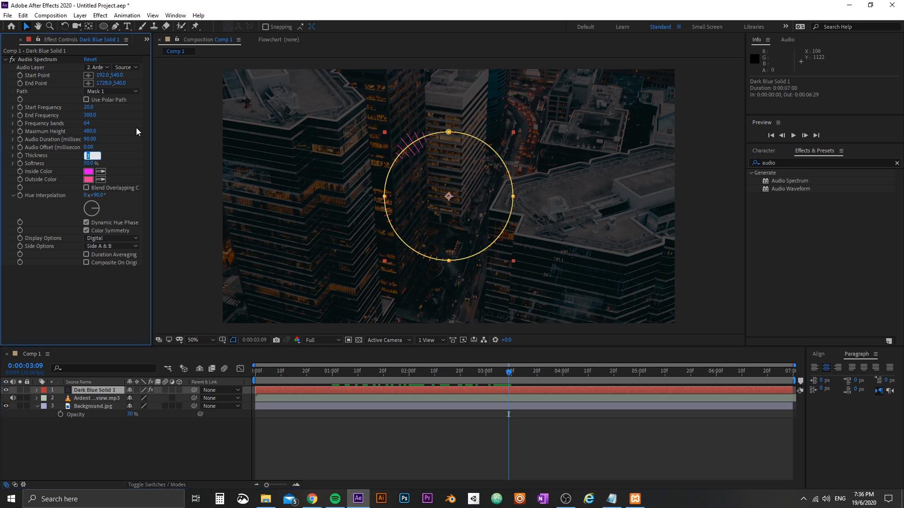
{"action": "type", "text": "4.5"}
{"action": "key", "text": "Return"}
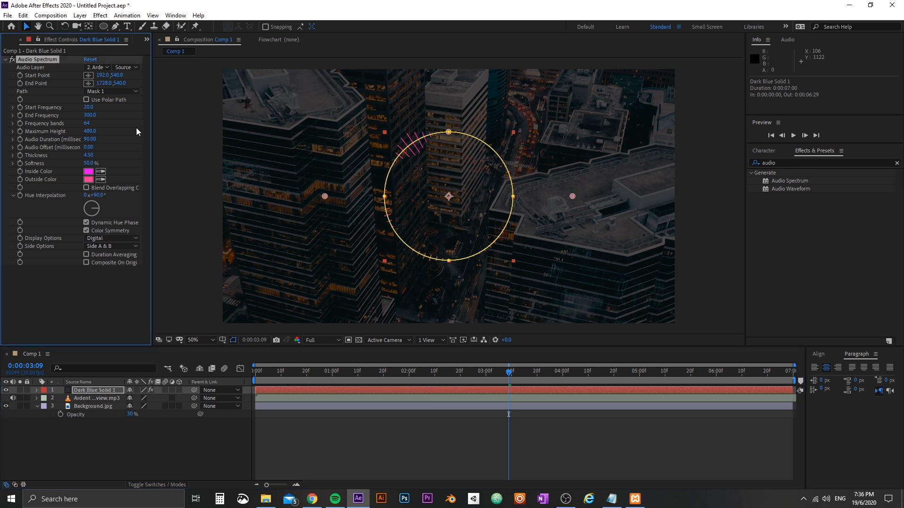
{"action": "left_click", "coordinate": [602, 195]}
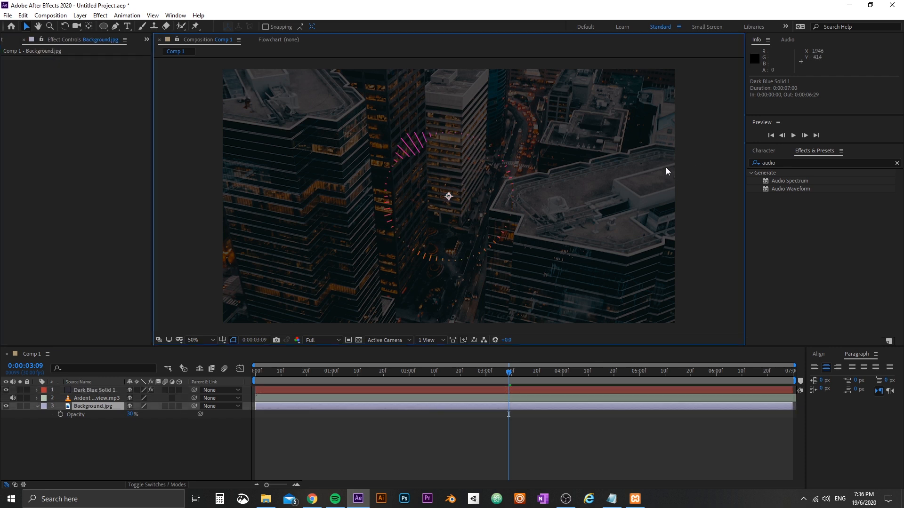
{"action": "mouse_move", "coordinate": [466, 372]}
{"action": "left_mouse_down"}
{"action": "mouse_move", "coordinate": [418, 372]}
{"action": "mouse_move", "coordinate": [460, 372]}
{"action": "left_mouse_up"}
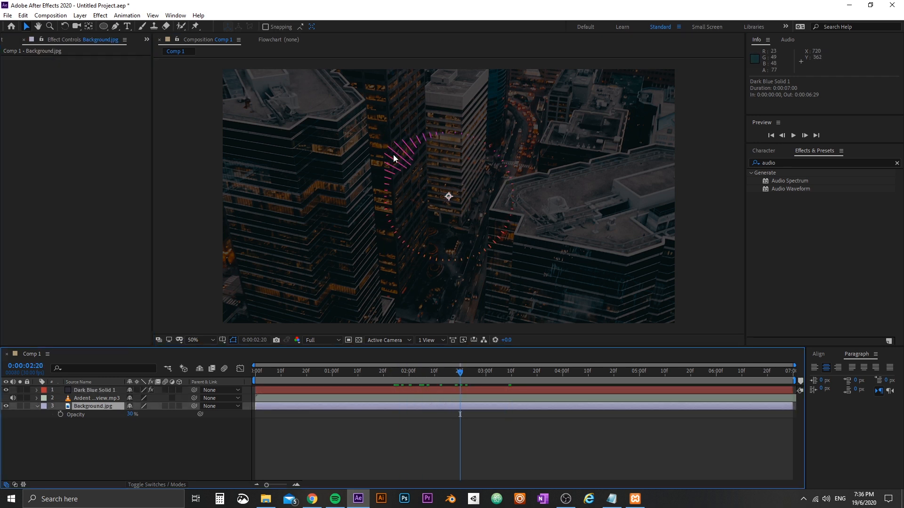
Try Side A and Side B in the Audio Spectrum's Side Options, previewing Side B from near the start.
{"action": "left_click", "coordinate": [106, 389]}
{"action": "left_click", "coordinate": [104, 247]}
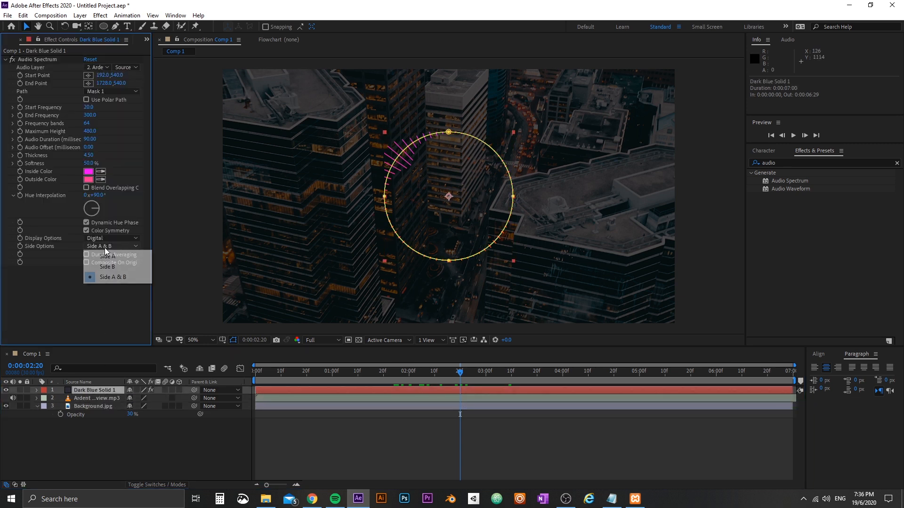
{"action": "left_click", "coordinate": [111, 257]}
{"action": "left_click", "coordinate": [113, 247]}
{"action": "left_click", "coordinate": [106, 263]}
{"action": "left_click_drag", "start_coordinate": [452, 373], "coordinate": [261, 375]}
{"action": "left_click", "coordinate": [394, 434]}
{"action": "key", "text": "space"}
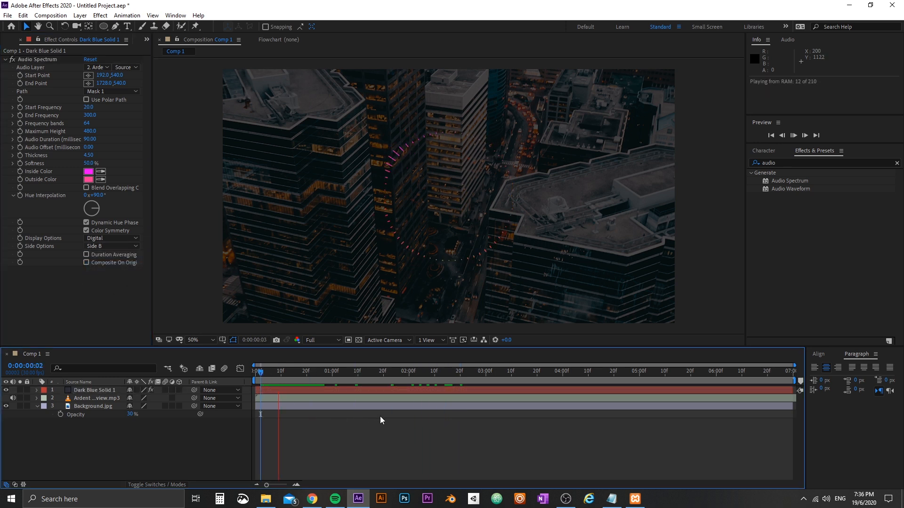
{"action": "key", "text": "space"}
Set the Audio Spectrum's Side Options to Side A and preview the result from 0:00:01:07.
{"action": "left_click", "coordinate": [114, 247]}
{"action": "left_click", "coordinate": [105, 255]}
{"action": "left_click", "coordinate": [347, 380]}
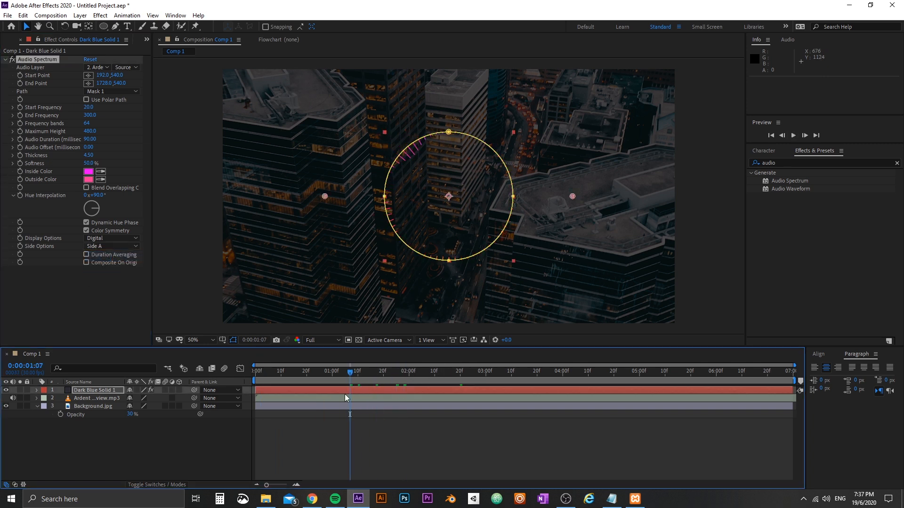
{"action": "left_click", "coordinate": [379, 428]}
{"action": "key", "text": "space"}
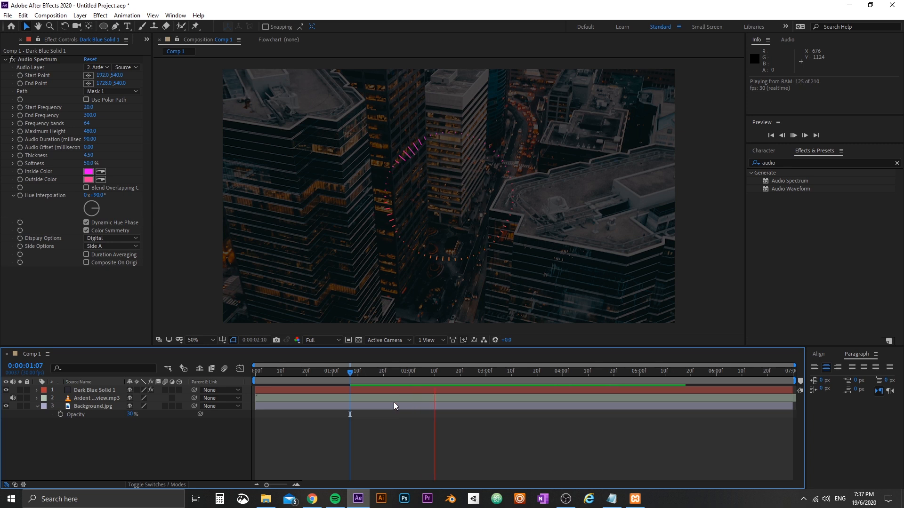
Set the Audio Spectrum's Maximum Height to 750 and preview the bars from 0:00:01:25.
{"action": "key", "text": "space"}
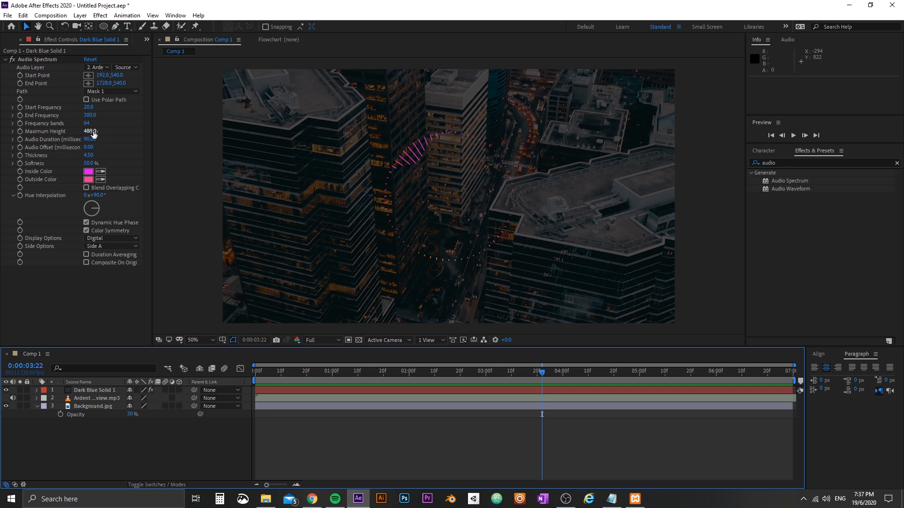
{"action": "left_click_drag", "start_coordinate": [92, 133], "coordinate": [98, 132]}
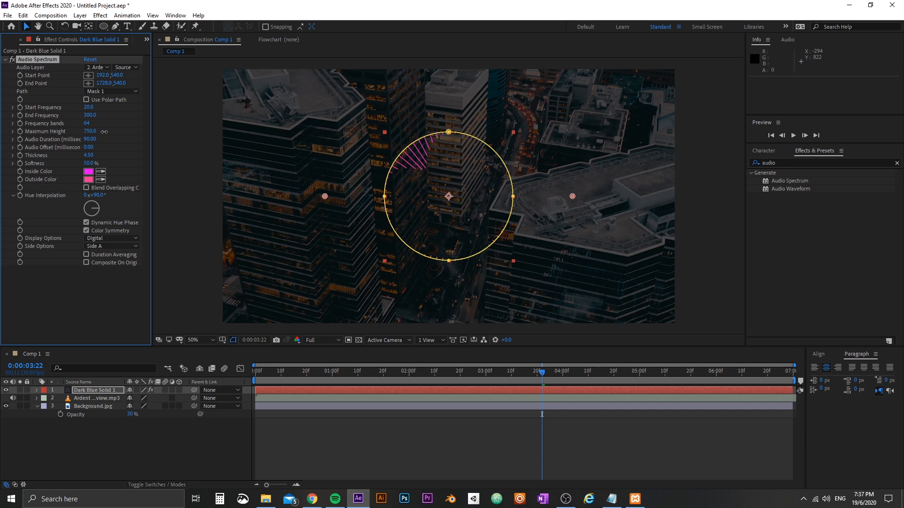
{"action": "left_click_drag", "start_coordinate": [541, 375], "coordinate": [396, 371]}
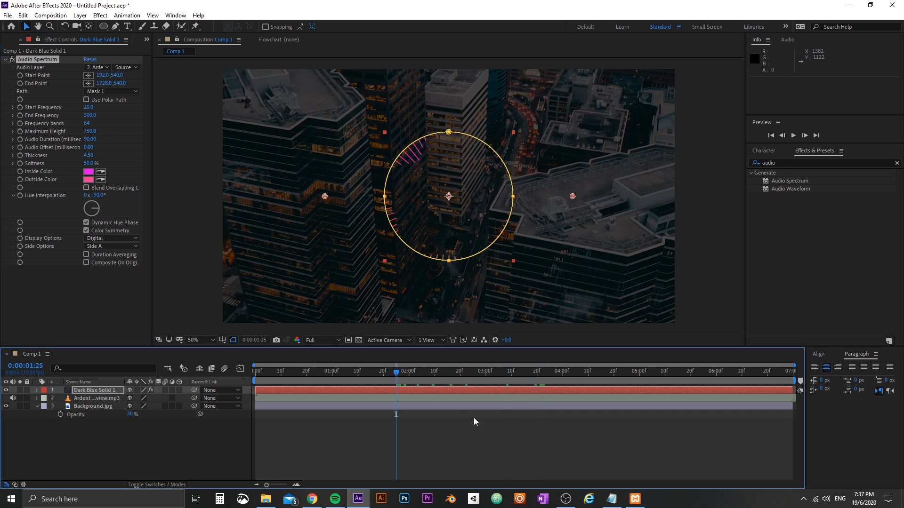
{"action": "left_click", "coordinate": [473, 417]}
{"action": "key", "text": "space"}
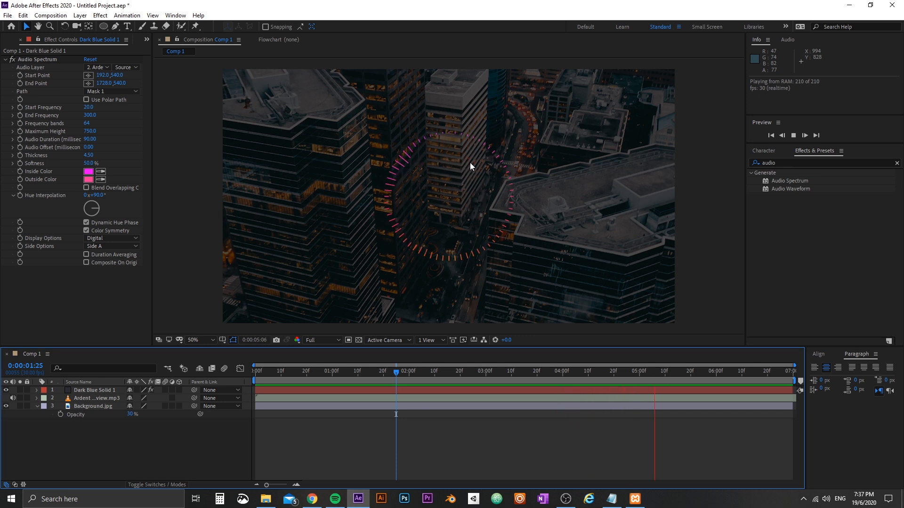
{"action": "key", "text": "space"}
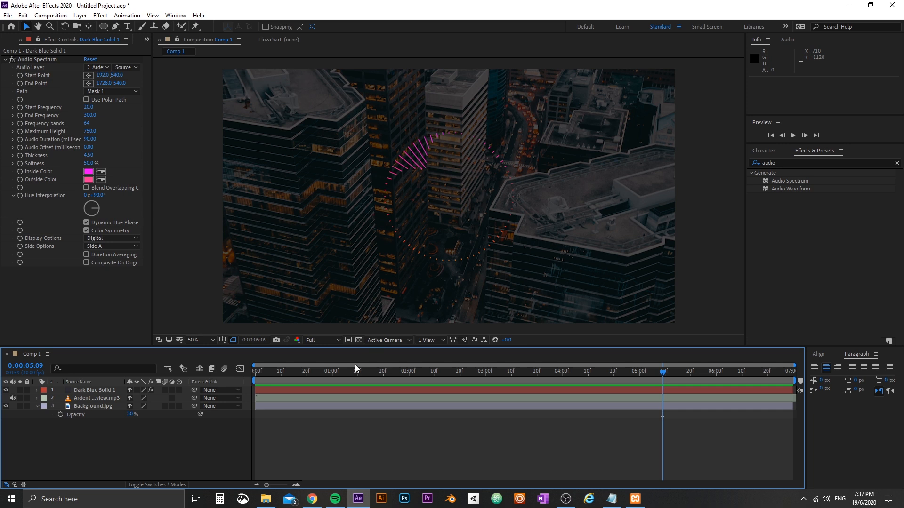
Add the expression wiggle(0.5,50) to the Position of the Background.jpg layer and preview the movement from the start.
{"action": "left_click", "coordinate": [103, 407]}
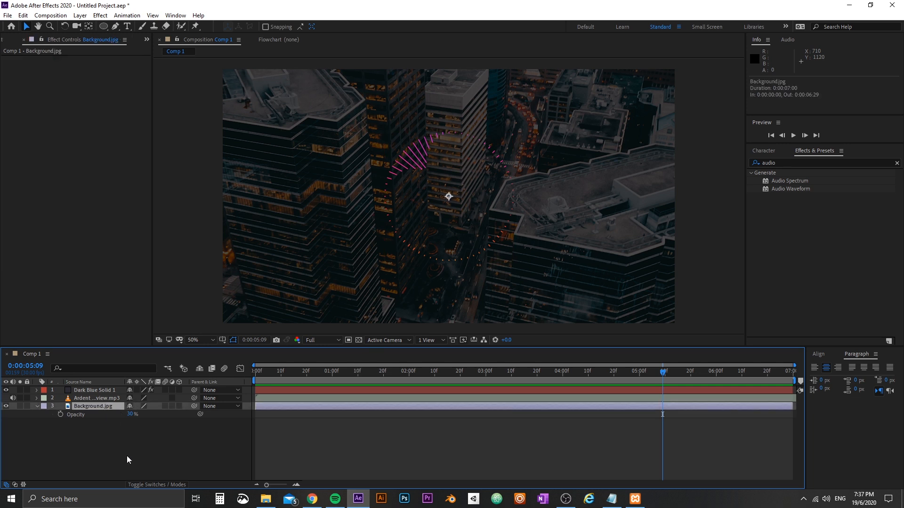
{"action": "key", "text": "p"}
{"action": "left_click", "coordinate": [60, 414], "text": "alt"}
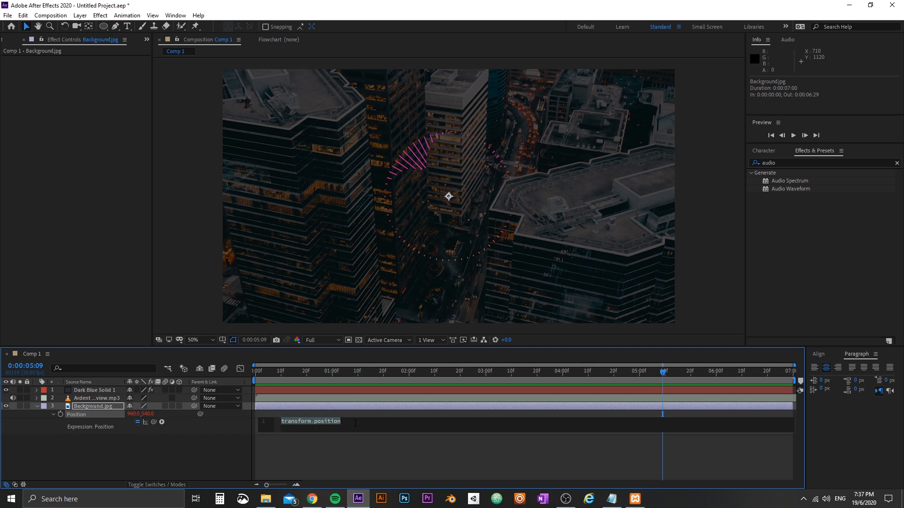
{"action": "key", "text": "BackSpace"}
{"action": "type", "text": "wiggle"}
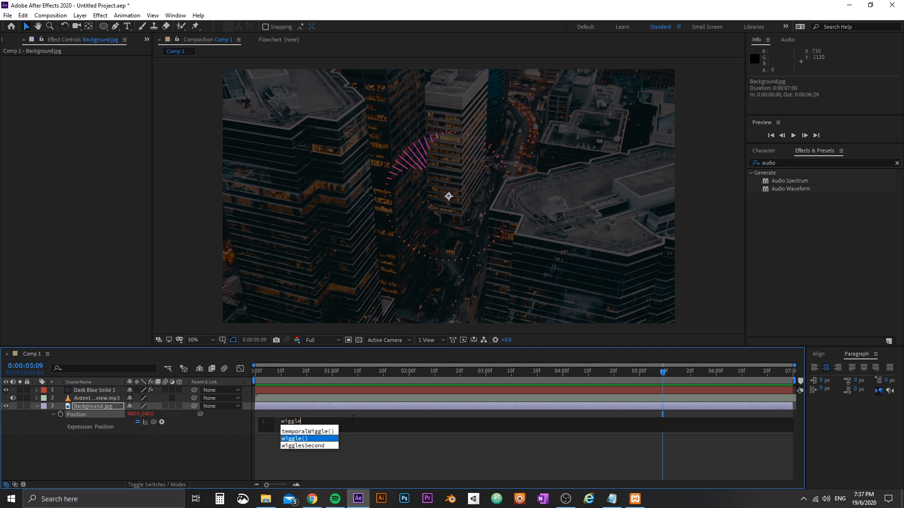
{"action": "key", "text": "Return"}
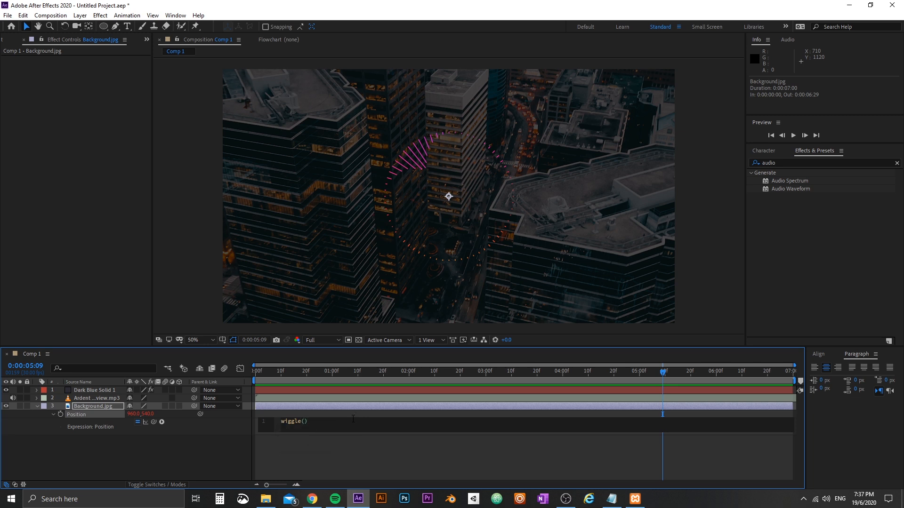
{"action": "type", "text": "0.5,50"}
{"action": "left_click", "coordinate": [372, 452]}
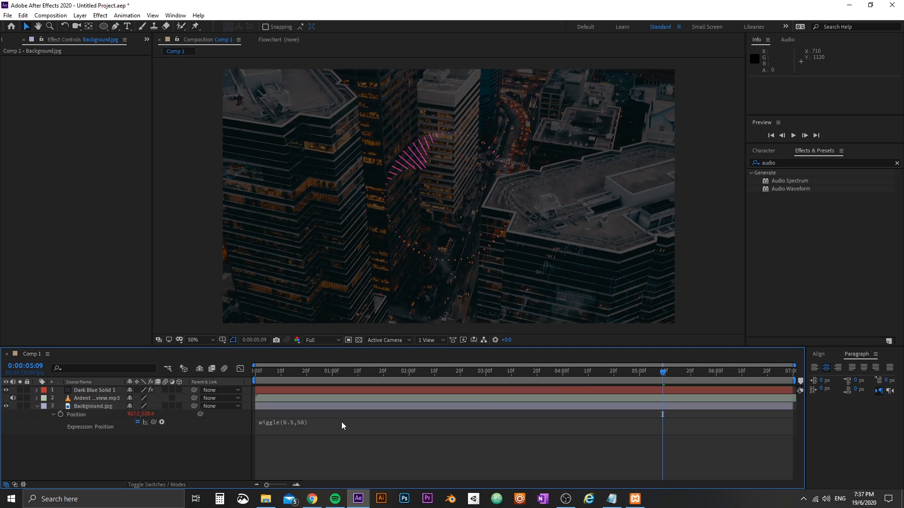
{"action": "left_click_drag", "start_coordinate": [494, 372], "coordinate": [171, 377]}
{"action": "key", "text": "space"}
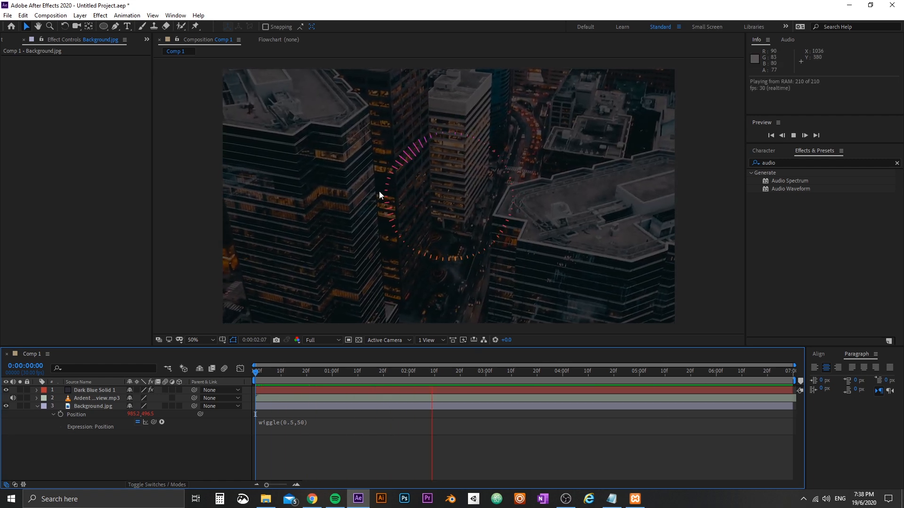
{"action": "key", "text": "space"}
Change the background's Position expression to wiggle(0.5,10) and preview it from the start of the composition.
{"action": "left_click", "coordinate": [302, 423]}
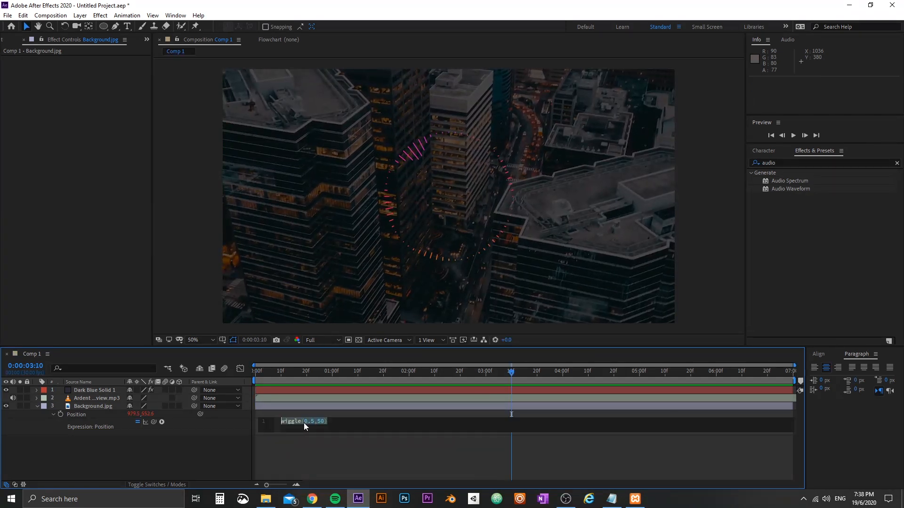
{"action": "left_click", "coordinate": [317, 422]}
{"action": "key", "text": "Delete"}
{"action": "key", "text": "Delete"}
{"action": "type", "text": "10"}
{"action": "left_click", "coordinate": [389, 458]}
{"action": "left_click_drag", "start_coordinate": [461, 372], "coordinate": [254, 371]}
{"action": "key", "text": "space"}
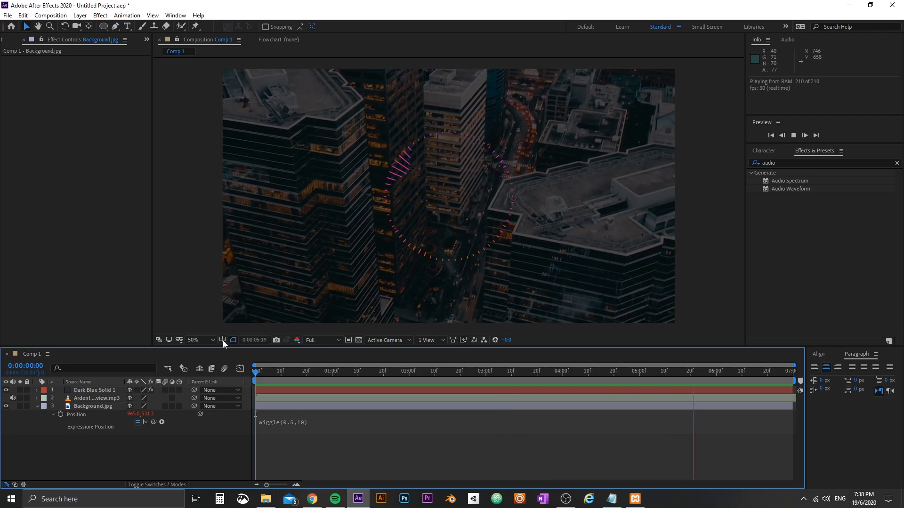
{"action": "key", "text": "space"}
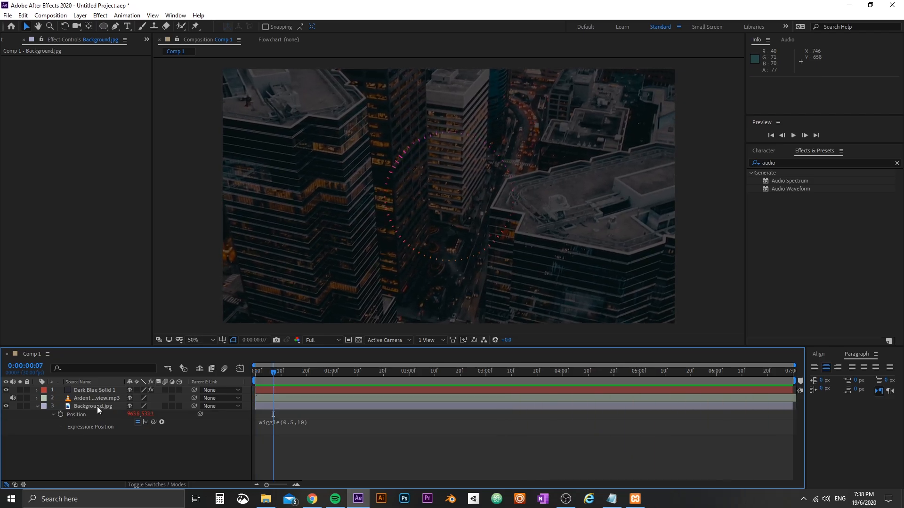
Find the Gaussian Blur effect and apply it to the Background.jpg layer.
{"action": "left_click", "coordinate": [97, 406]}
{"action": "left_click", "coordinate": [37, 406]}
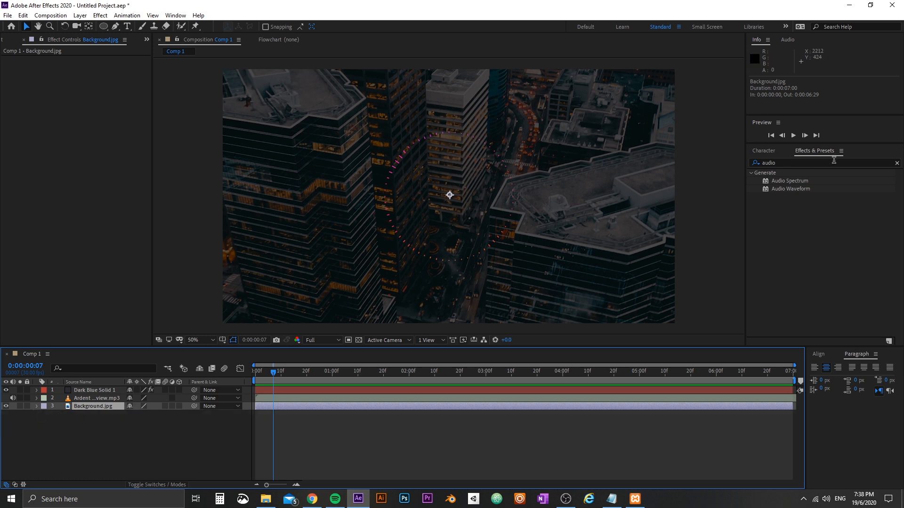
{"action": "left_click", "coordinate": [834, 160]}
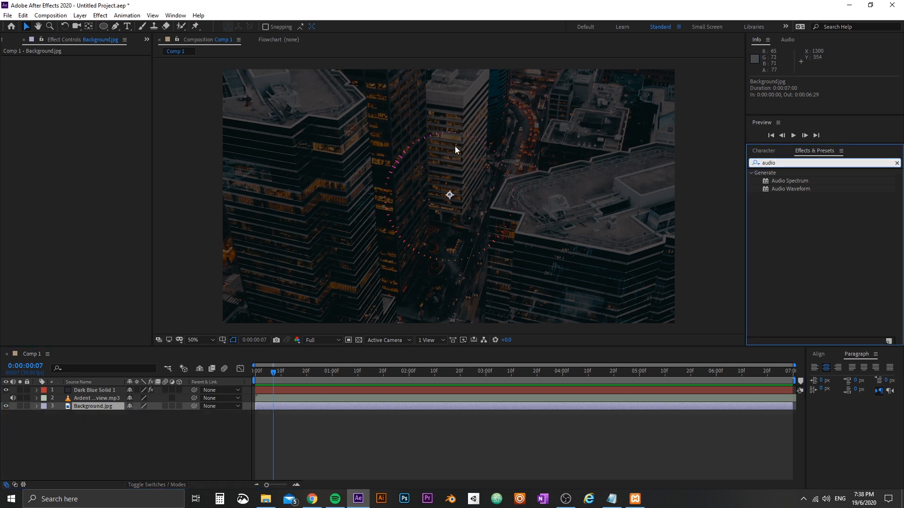
{"action": "type", "text": "ga"}
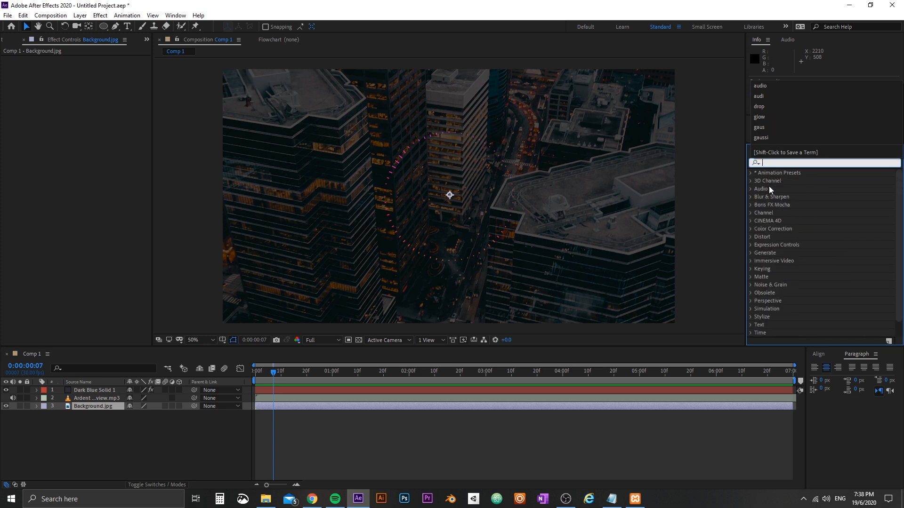
{"action": "type", "text": "ussian"}
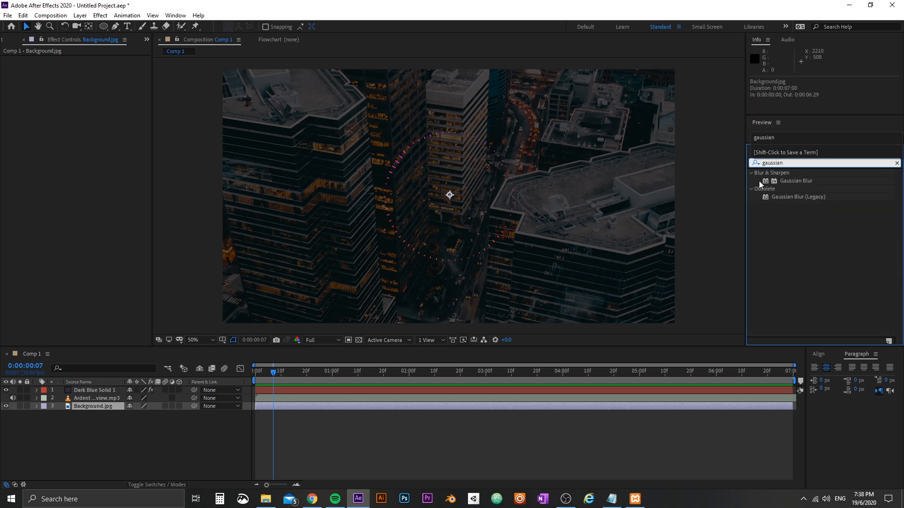
{"action": "left_click", "coordinate": [786, 182]}
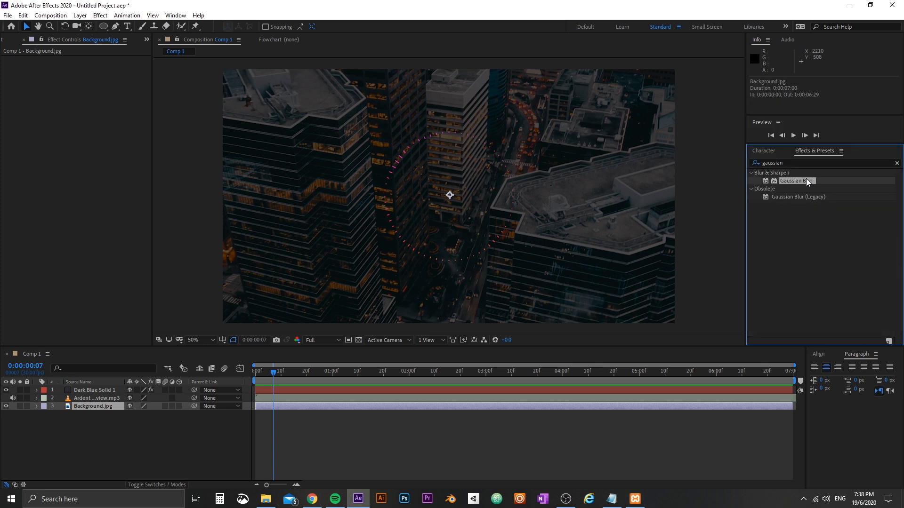
{"action": "left_click_drag", "start_coordinate": [808, 183], "coordinate": [108, 406]}
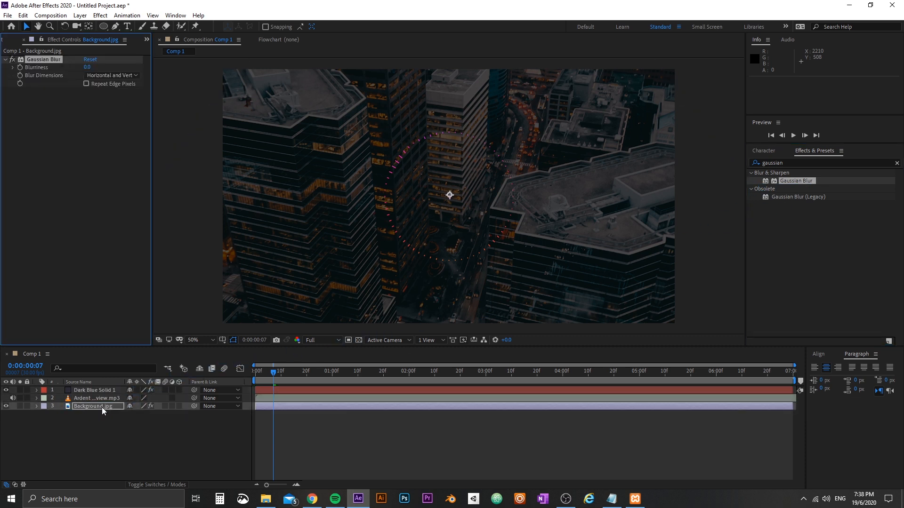
Set the Gaussian Blur's Blurriness to 25 on the background layer.
{"action": "left_click", "coordinate": [87, 67]}
{"action": "type", "text": "25"}
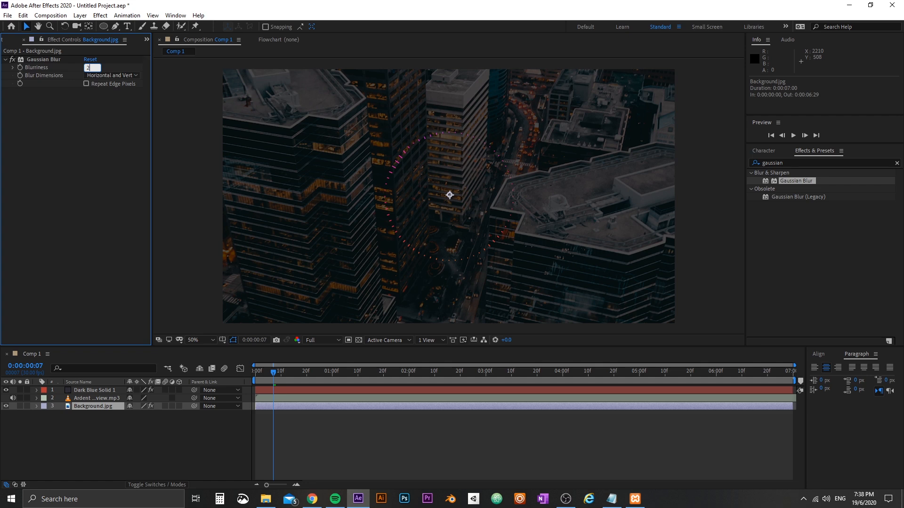
{"action": "key", "text": "Return"}
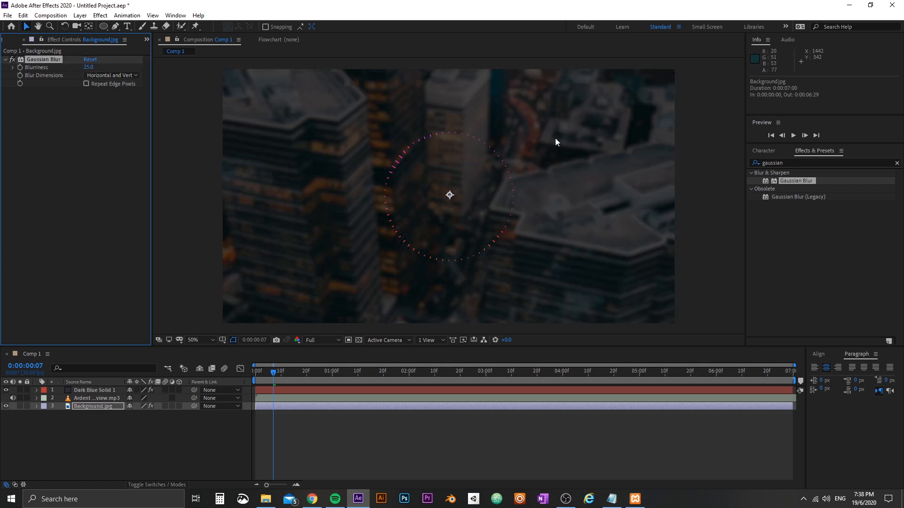
{"action": "left_click", "coordinate": [371, 428]}
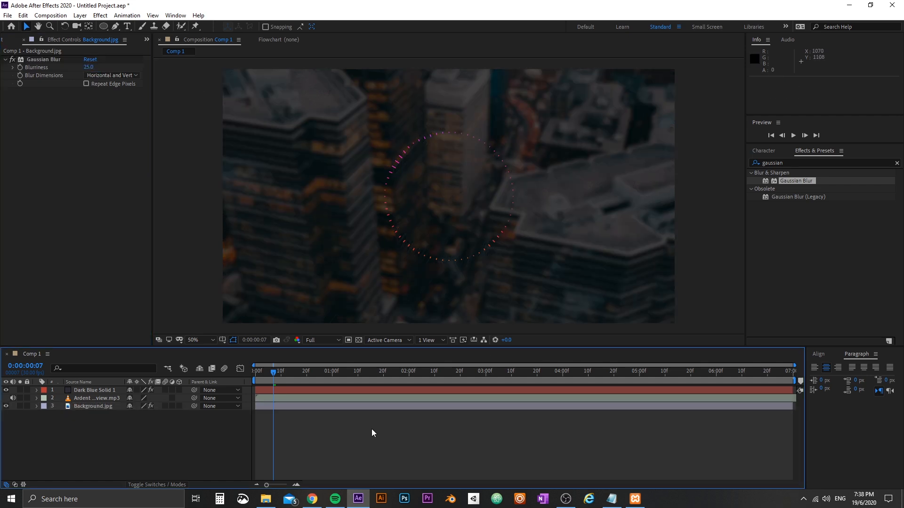
Find the Stylize Glow effect and apply it to the dark blue solid with the audio spectrum.
{"action": "left_click", "coordinate": [415, 177]}
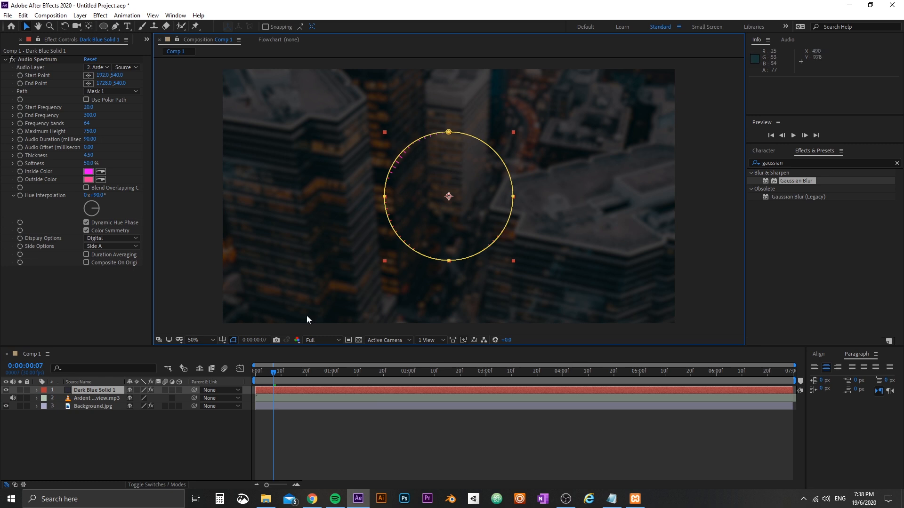
{"action": "left_click", "coordinate": [820, 163]}
{"action": "left_click_drag", "start_coordinate": [820, 163], "coordinate": [734, 167]}
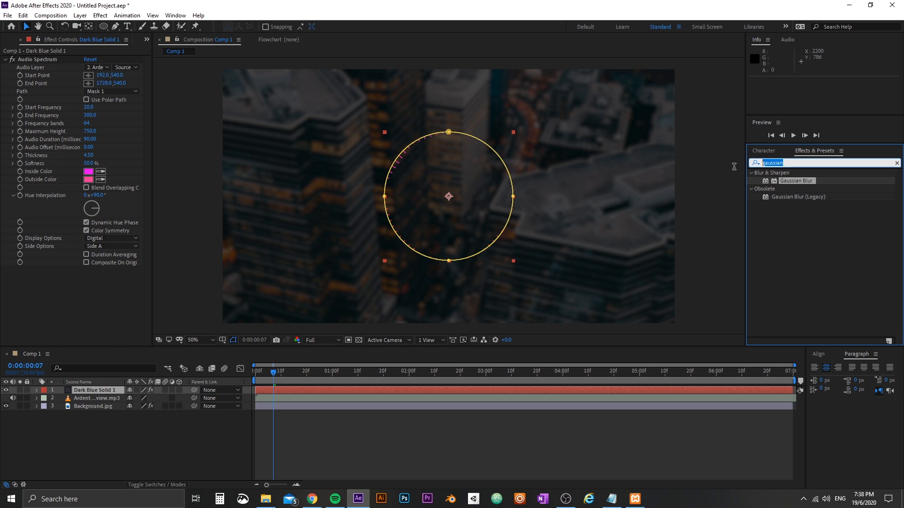
{"action": "type", "text": "glow"}
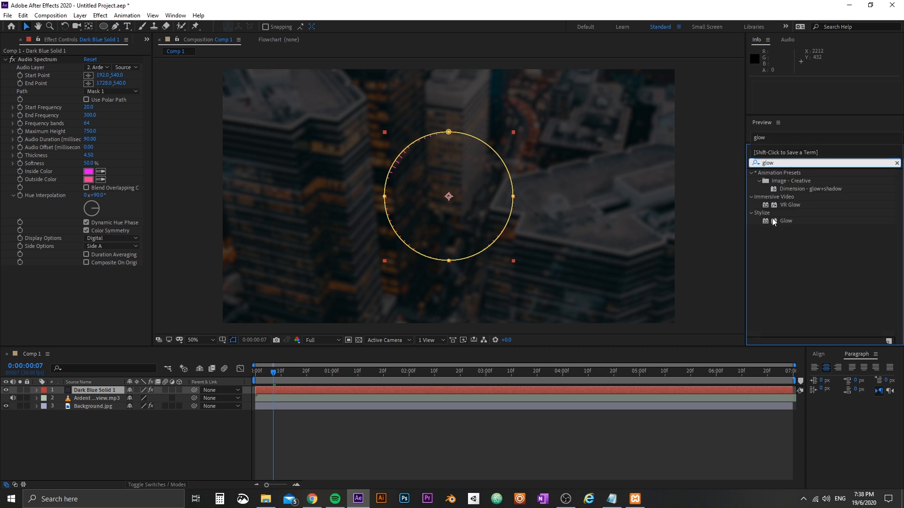
{"action": "left_click_drag", "start_coordinate": [786, 220], "coordinate": [106, 391]}
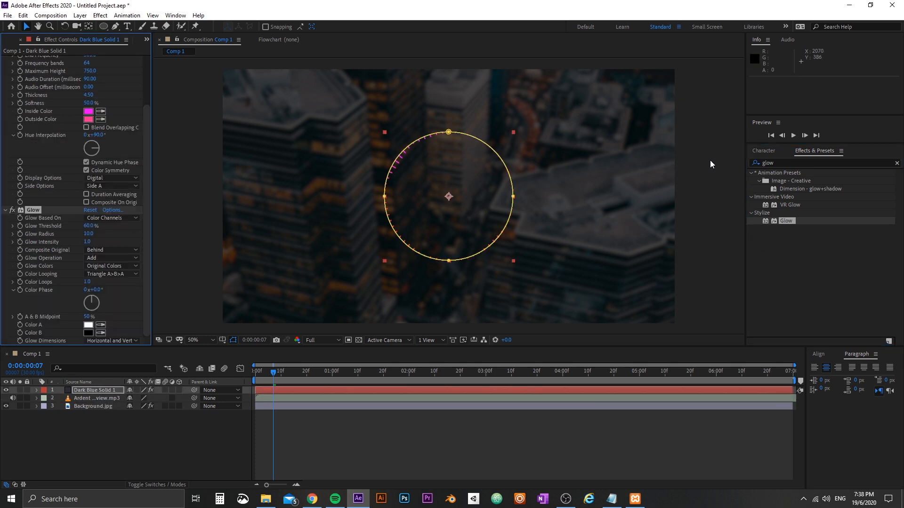
Inspect the spectrum bars up close, and set the dark blue solid's Glow Radius to 15 and Glow Intensity to 5.
{"action": "left_click", "coordinate": [460, 165]}
{"action": "scroll", "coordinate": [459, 166], "scroll_direction": "up", "scroll_amount": 4}
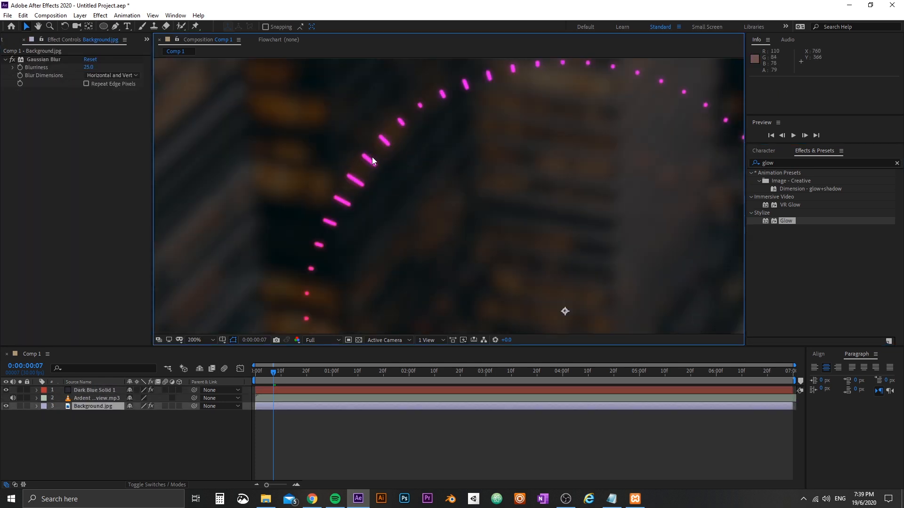
{"action": "scroll", "coordinate": [526, 218], "scroll_direction": "down", "scroll_amount": 4}
{"action": "left_click_drag", "start_coordinate": [592, 239], "coordinate": [496, 193]}
{"action": "key", "text": "v"}
{"action": "left_click", "coordinate": [92, 390]}
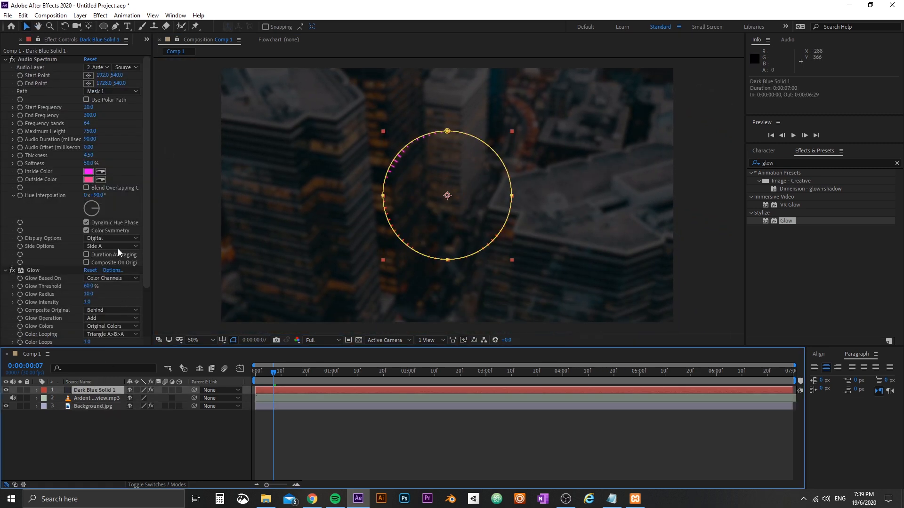
{"action": "scroll", "coordinate": [118, 249], "scroll_direction": "down", "scroll_amount": 5}
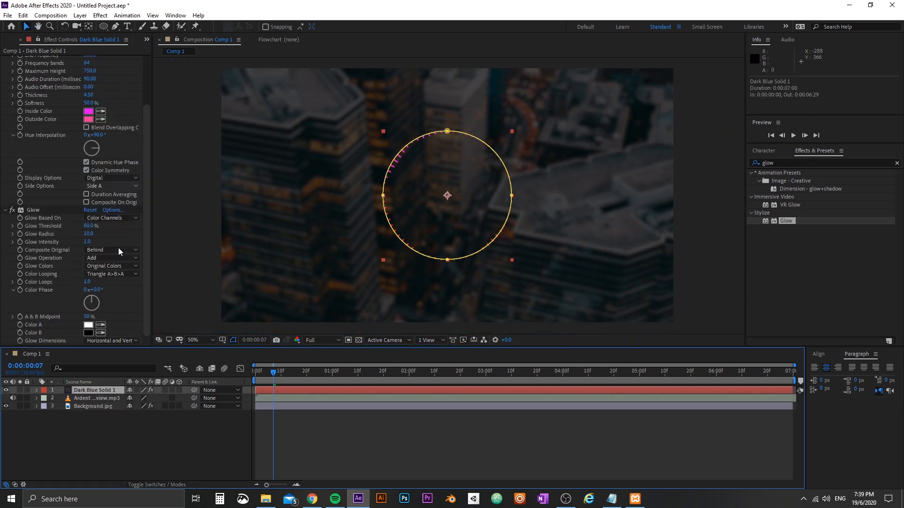
{"action": "left_click", "coordinate": [89, 234]}
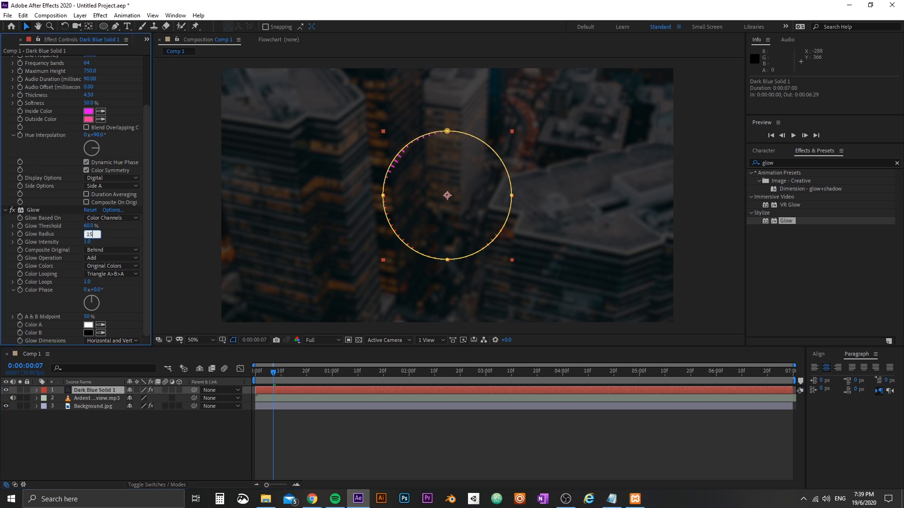
{"action": "key", "text": "Return"}
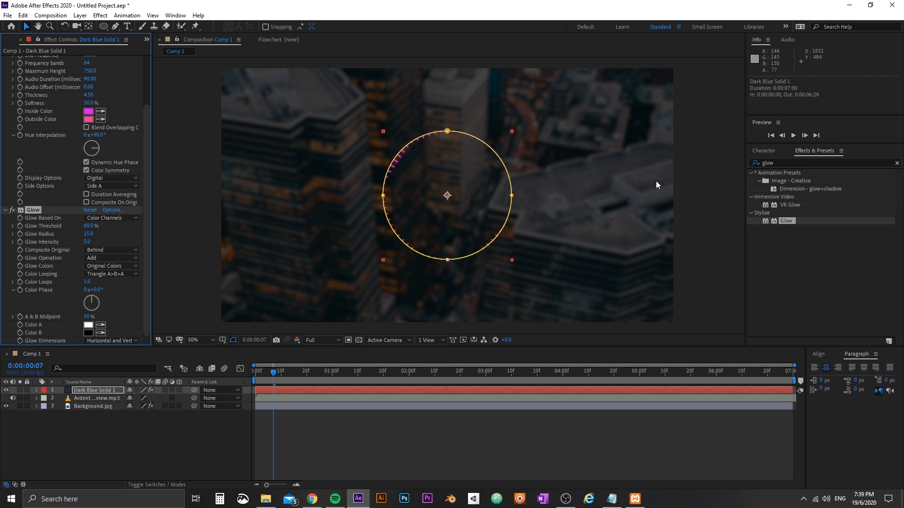
Preview the glowing spectrum over the blurred background from 0:00:00:17 and view the whole frame.
{"action": "left_click", "coordinate": [447, 317]}
{"action": "left_click", "coordinate": [309, 373]}
{"action": "left_click_drag", "start_coordinate": [317, 373], "coordinate": [298, 372]}
{"action": "key", "text": "space"}
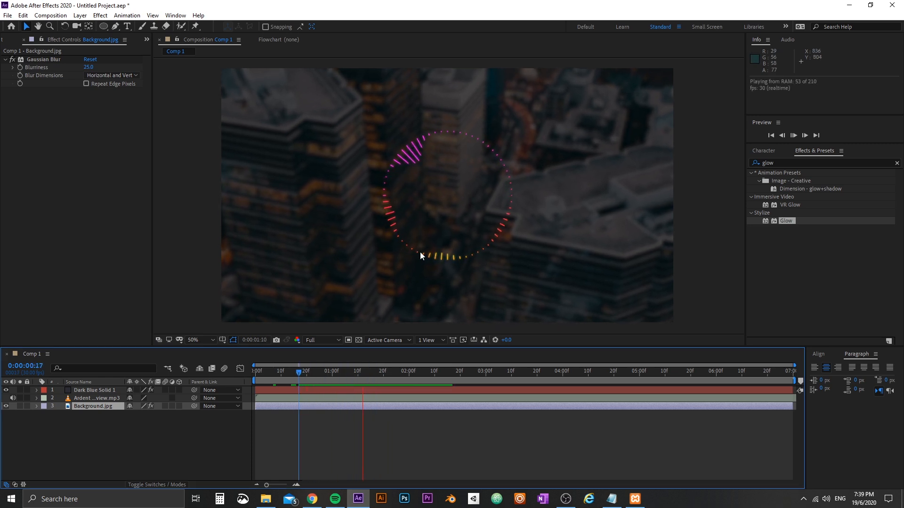
{"action": "key", "text": "space"}
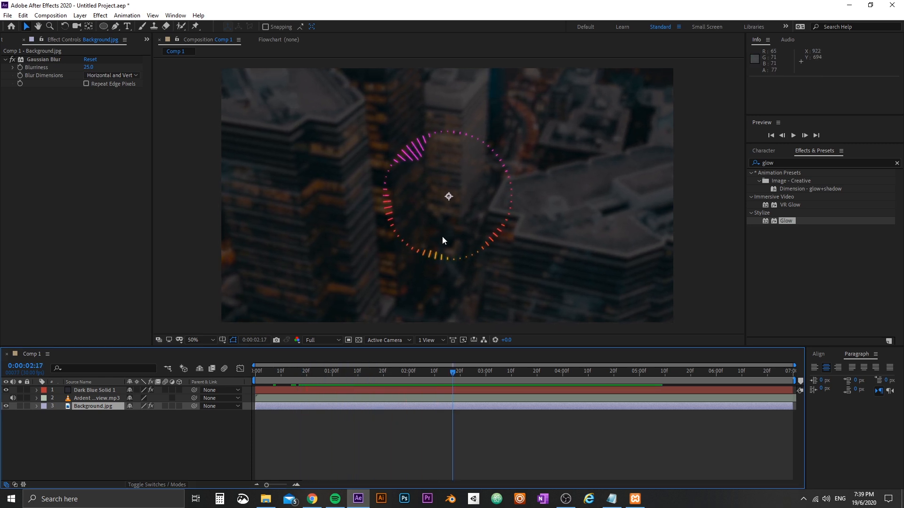
{"action": "left_click", "coordinate": [685, 215]}
{"action": "scroll", "coordinate": [526, 230], "scroll_direction": "down", "scroll_amount": 2}
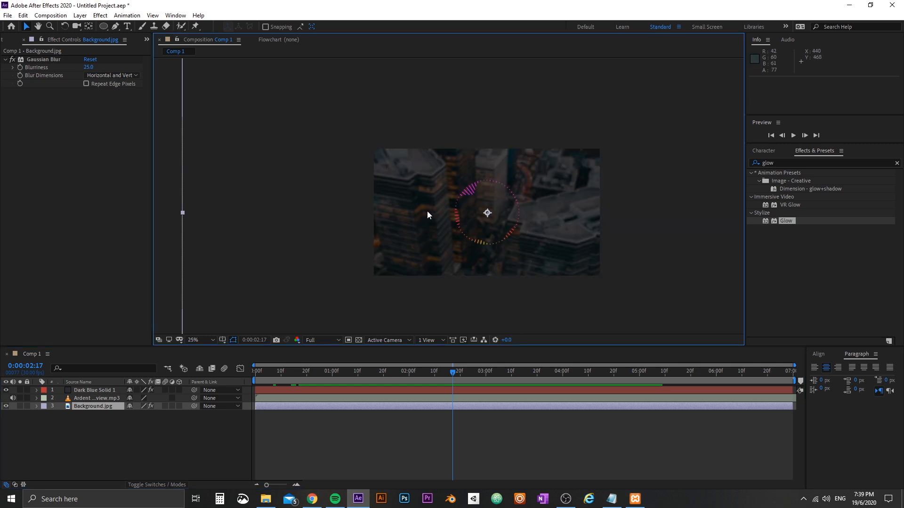
Add a text layer reading LOGO over the composition.
{"action": "left_click_drag", "start_coordinate": [543, 226], "coordinate": [499, 221]}
{"action": "key", "text": "v"}
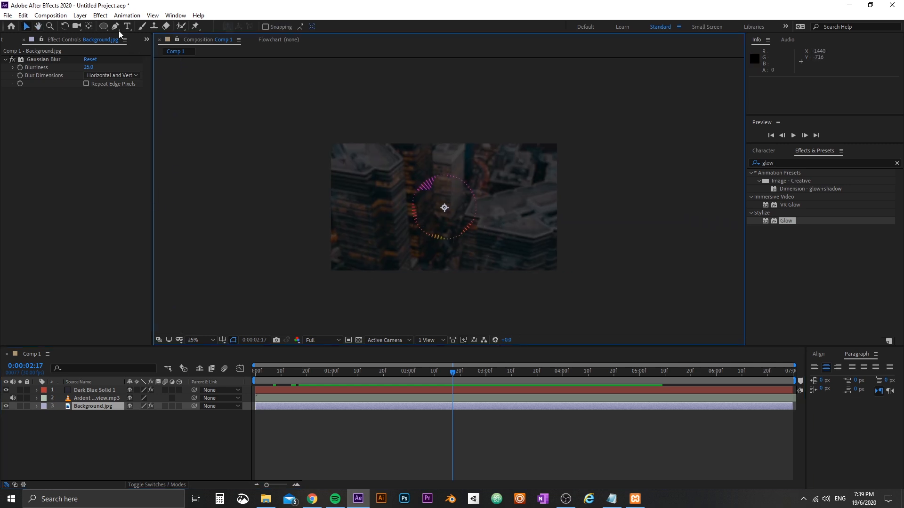
{"action": "left_click", "coordinate": [127, 26]}
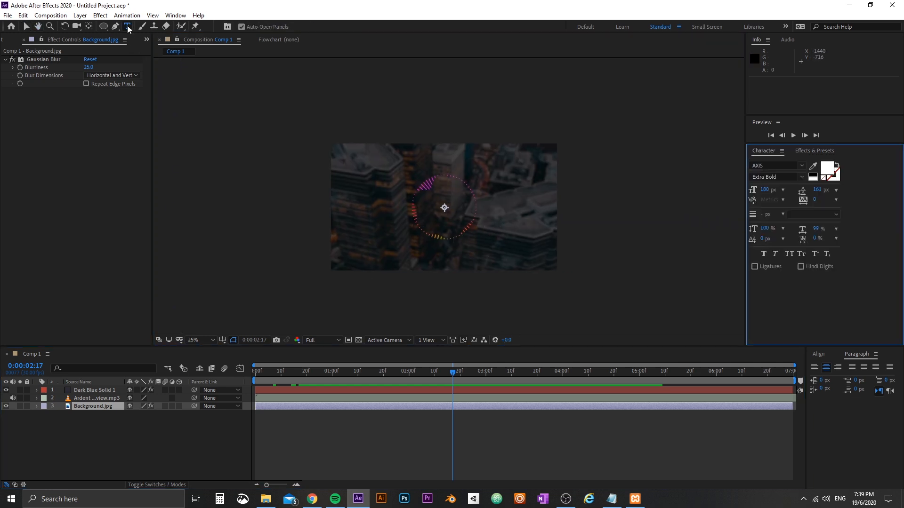
{"action": "left_click", "coordinate": [510, 254]}
{"action": "type", "text": "LOGO"}
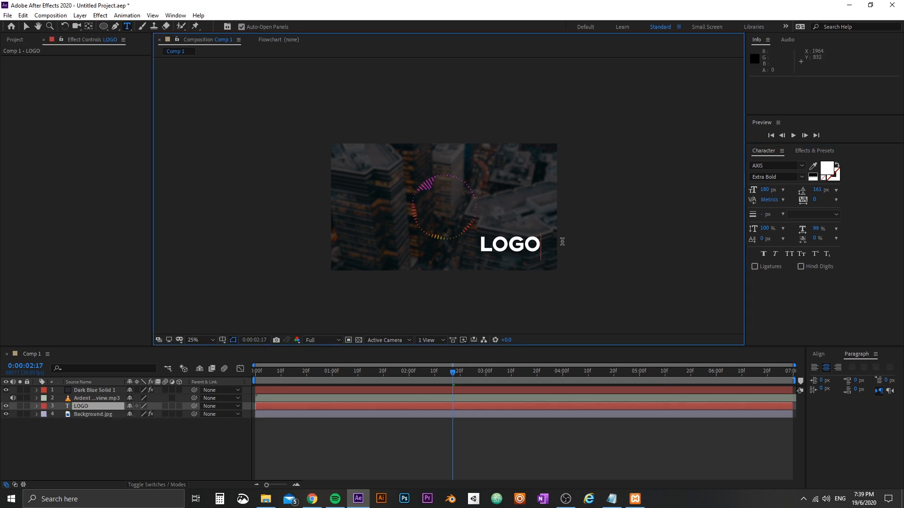
Move the LOGO text into the spectrum ring and centre it horizontally and vertically in the composition.
{"action": "left_click", "coordinate": [27, 26]}
{"action": "left_click_drag", "start_coordinate": [523, 250], "coordinate": [458, 213]}
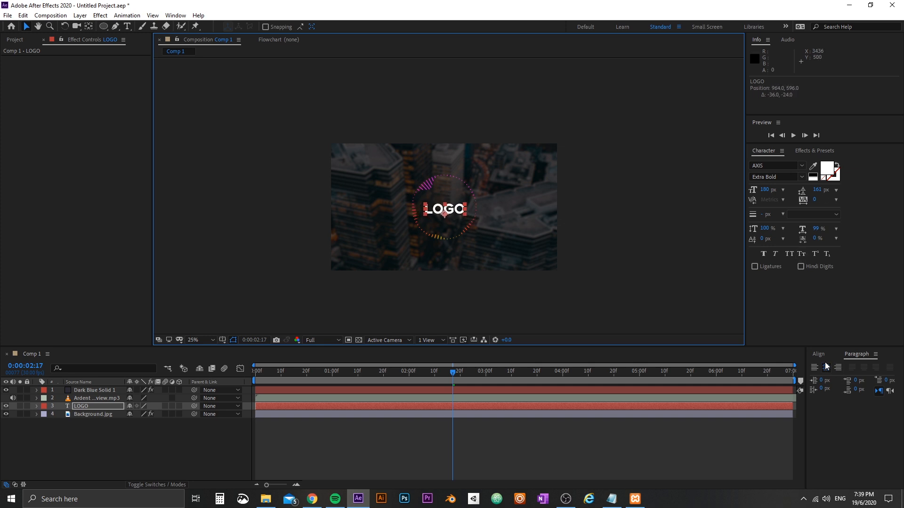
{"action": "left_click", "coordinate": [817, 355]}
{"action": "left_click", "coordinate": [832, 377]}
{"action": "left_click", "coordinate": [879, 378]}
{"action": "left_click", "coordinate": [586, 274]}
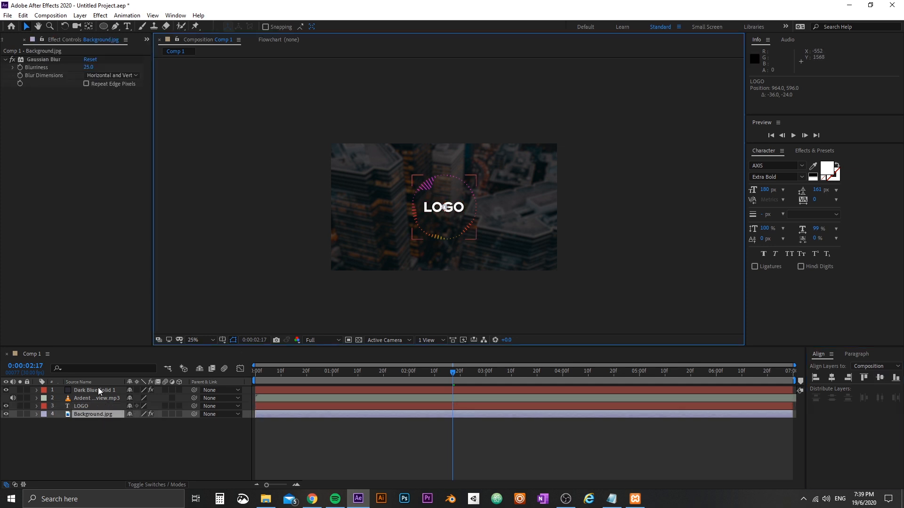
Duplicate the LOGO text layer, place the copy near the frame's lower-right corner and change its text to MUSIC BY ARDENT.
{"action": "left_click", "coordinate": [88, 406]}
{"action": "key", "text": "ctrl+c"}
{"action": "key", "text": "ctrl+v"}
{"action": "left_click_drag", "start_coordinate": [454, 206], "coordinate": [527, 254]}
{"action": "double_click", "coordinate": [528, 254]}
{"action": "type", "text": "MUS"}
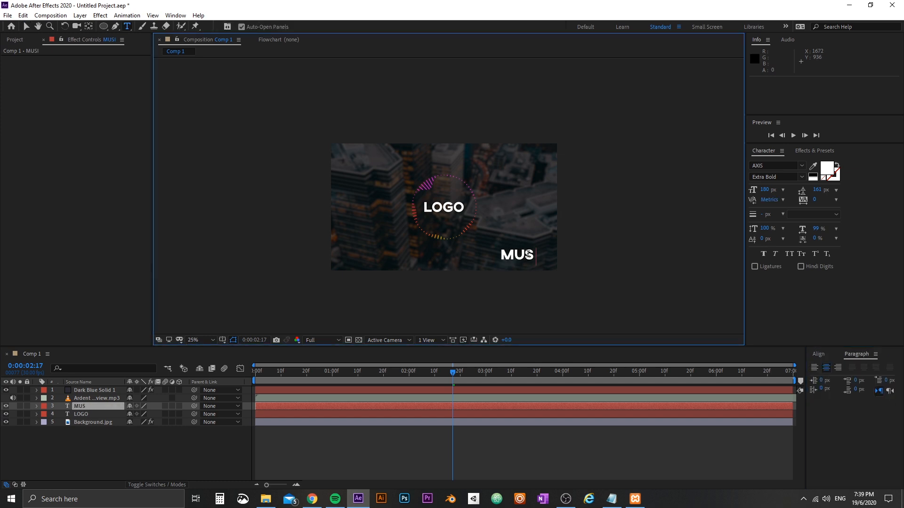
{"action": "type", "text": "IC BY ARDENT"}
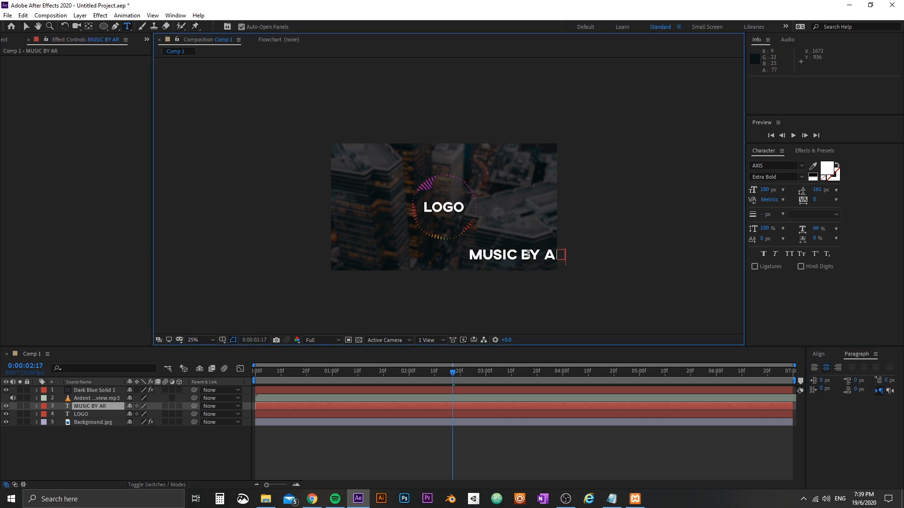
Shrink the MUSIC BY ARDENT text and fit it into the frame's lower-right corner.
{"action": "left_click", "coordinate": [27, 26]}
{"action": "left_click_drag", "start_coordinate": [586, 255], "coordinate": [544, 261]}
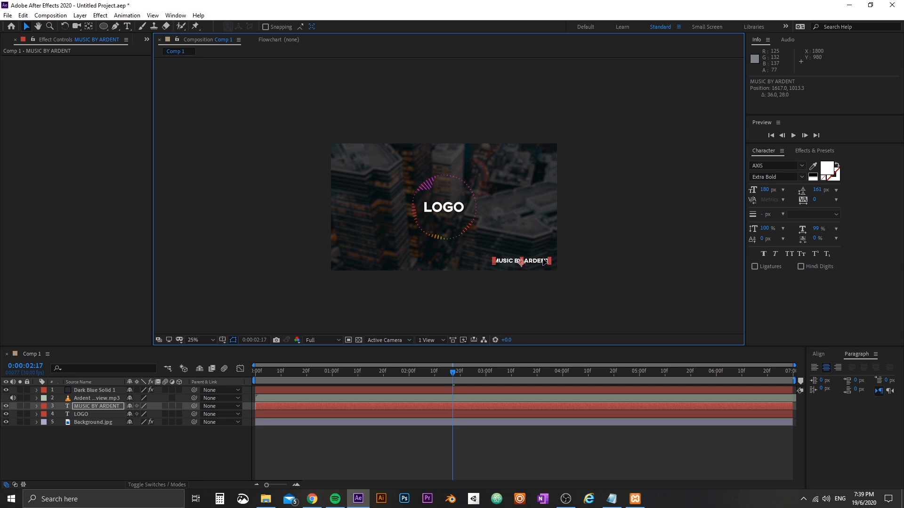
{"action": "left_click", "coordinate": [554, 263]}
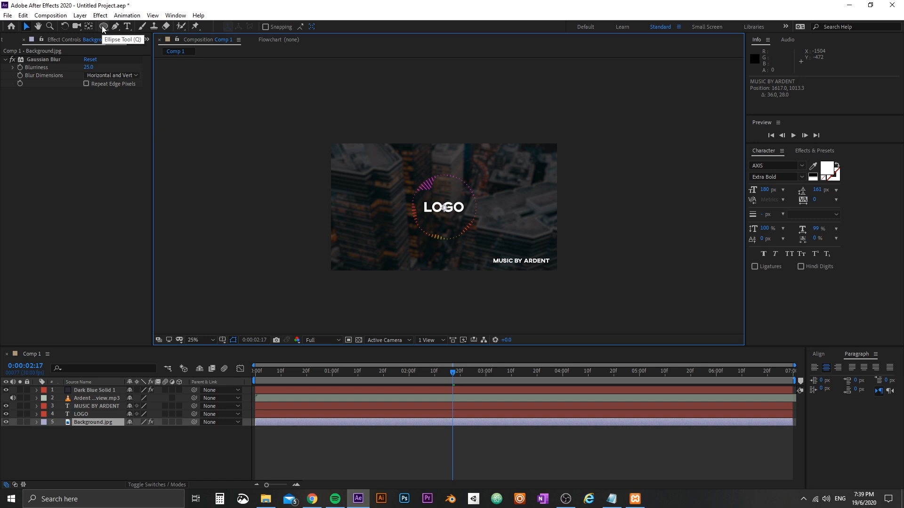
{"action": "left_click_drag", "start_coordinate": [104, 26], "coordinate": [162, 27]}
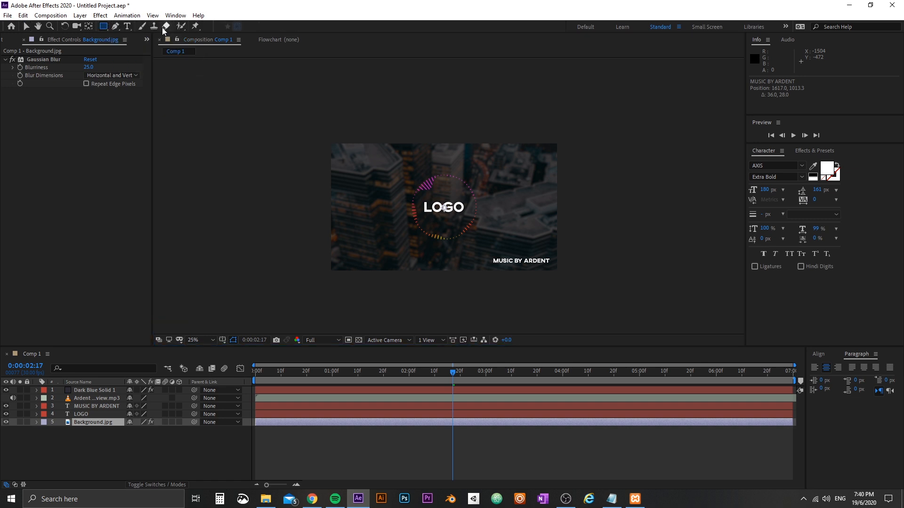
{"action": "left_click_drag", "start_coordinate": [334, 149], "coordinate": [476, 230]}
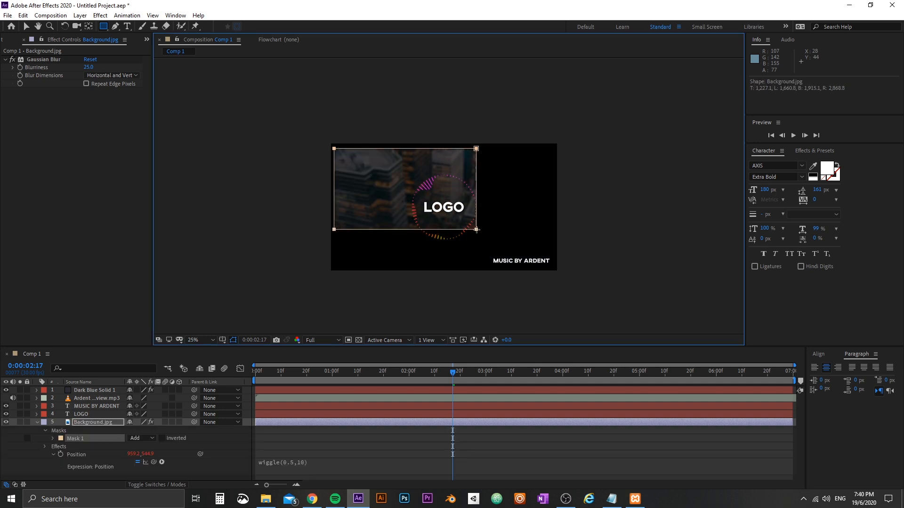
{"action": "key", "text": "ctrl+z"}
{"action": "left_click", "coordinate": [37, 422]}
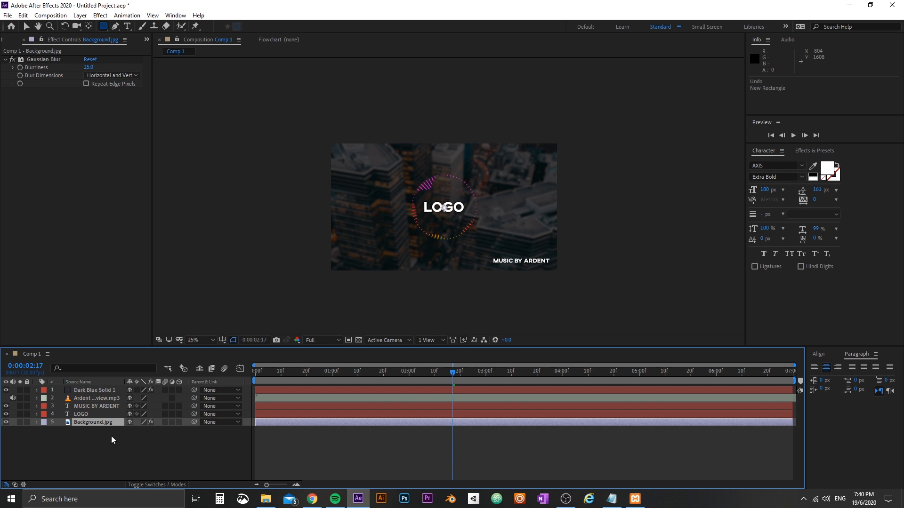
With no layer selected, draw a rectangle about 1820 by 1004 px just inside the frame edges and centre it vertically in the composition.
{"action": "left_click", "coordinate": [170, 442]}
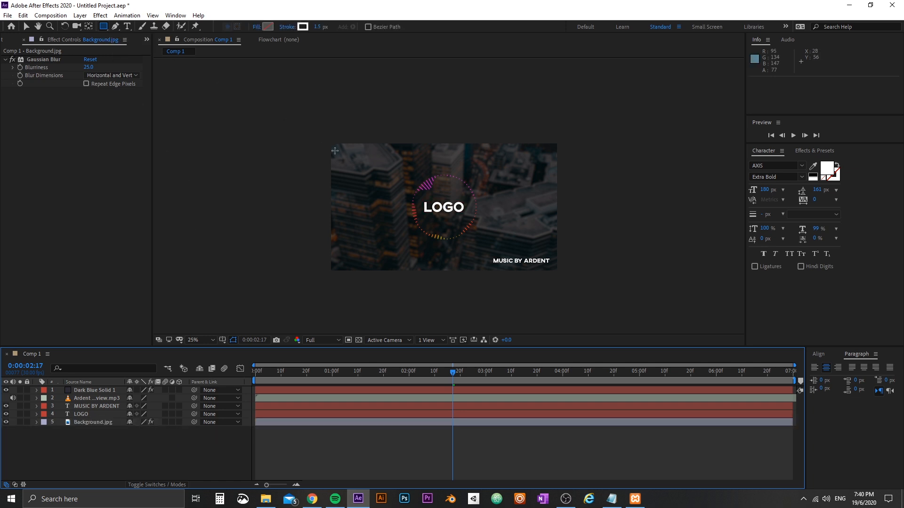
{"action": "left_click_drag", "start_coordinate": [338, 149], "coordinate": [552, 267]}
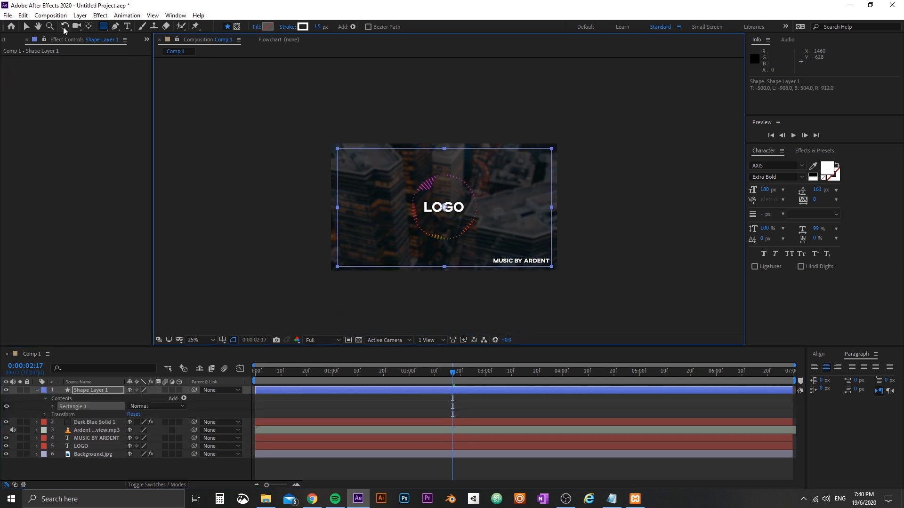
{"action": "left_click", "coordinate": [26, 26]}
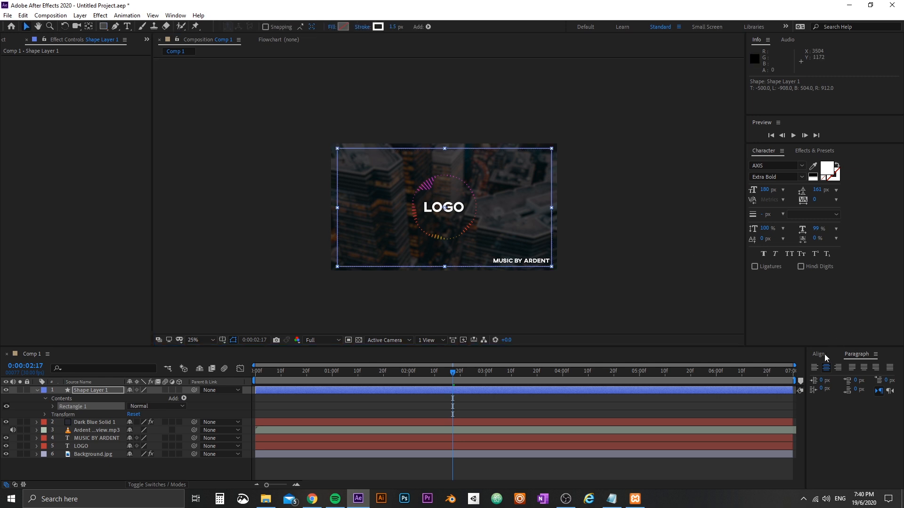
{"action": "left_click", "coordinate": [823, 353]}
{"action": "left_click", "coordinate": [880, 379]}
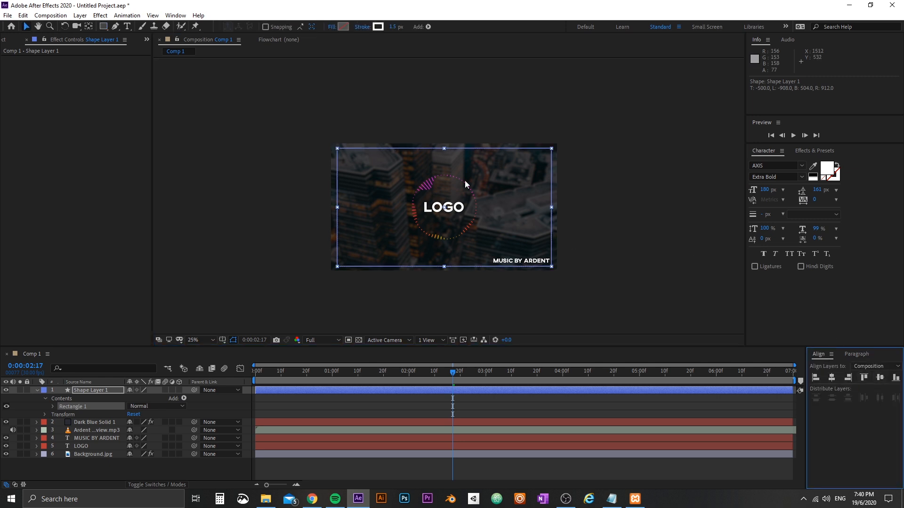
Set the rectangle border's fill to None and its stroke to Solid Color.
{"action": "left_click", "coordinate": [333, 27]}
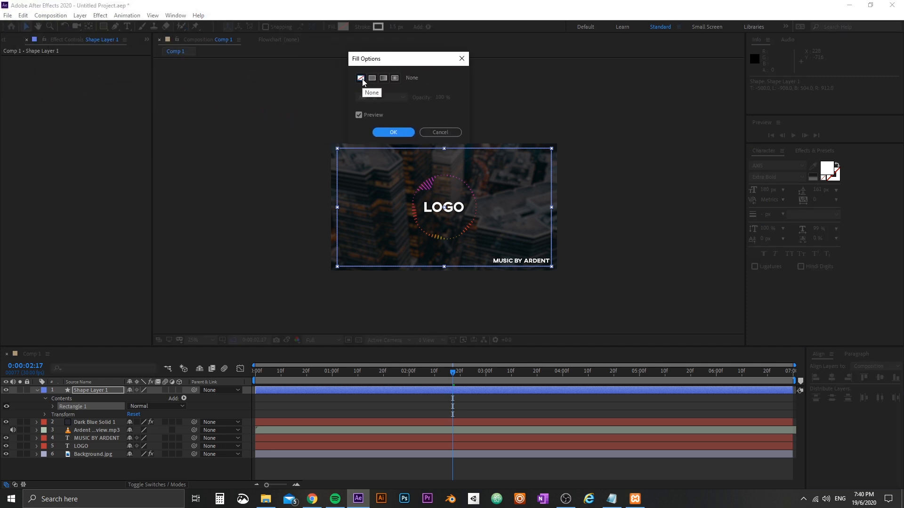
{"action": "left_click", "coordinate": [394, 133]}
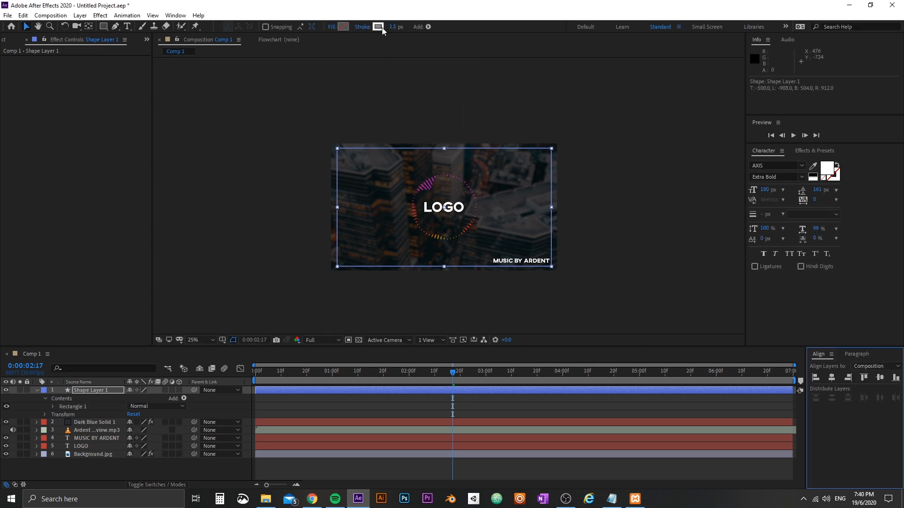
{"action": "left_click", "coordinate": [361, 28]}
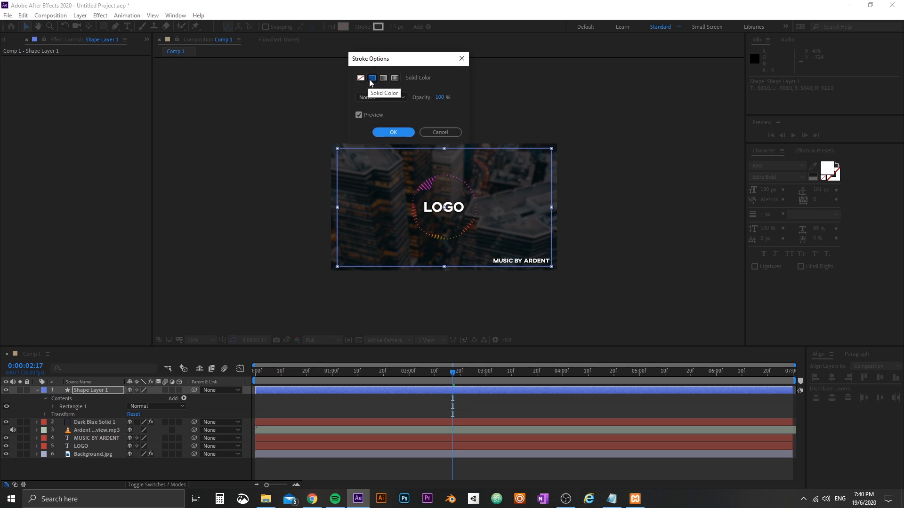
{"action": "left_click", "coordinate": [393, 133]}
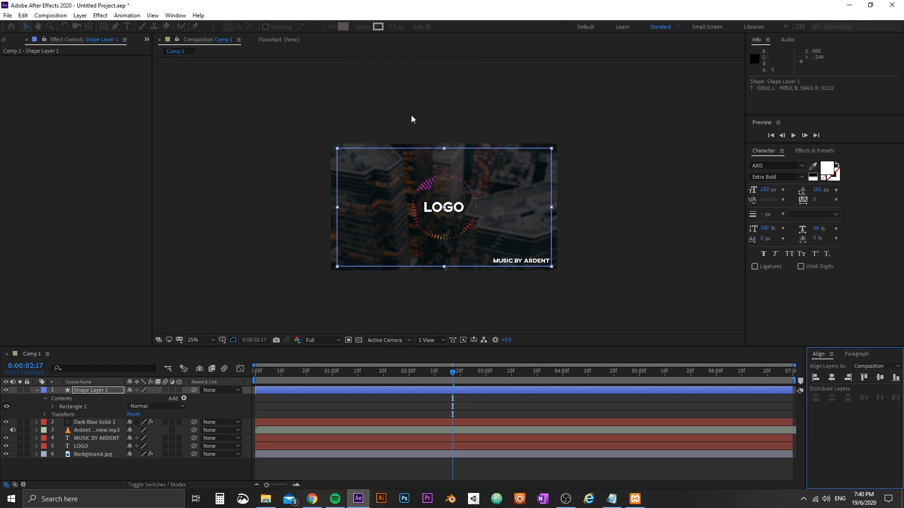
{"action": "left_click", "coordinate": [411, 115]}
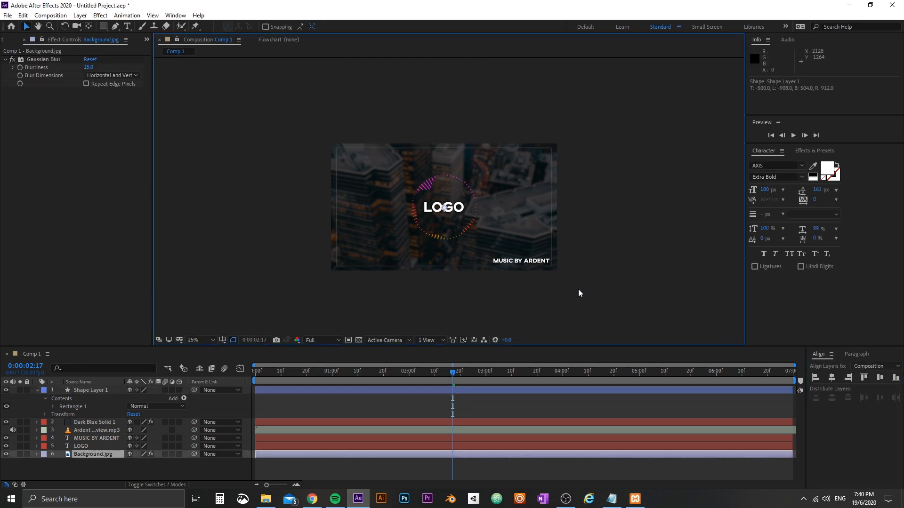
Scale down the MUSIC BY ARDENT text further and position it inside the border's lower-right corner with a small margin.
{"action": "scroll", "coordinate": [461, 217], "scroll_direction": "up", "scroll_amount": 2}
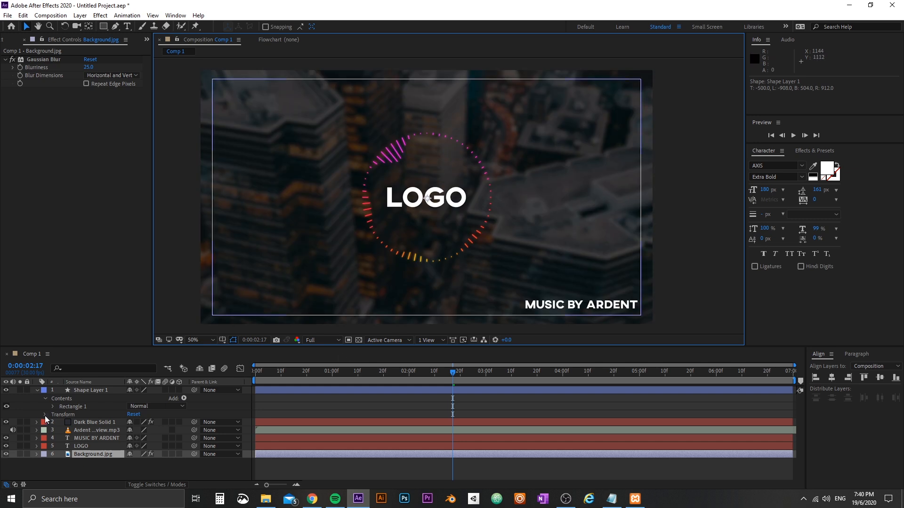
{"action": "left_click", "coordinate": [96, 390]}
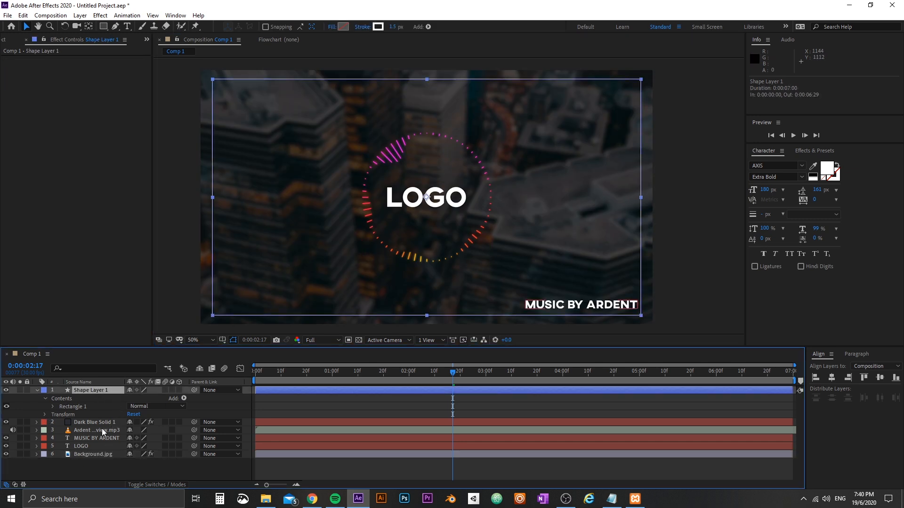
{"action": "left_click", "coordinate": [93, 445]}
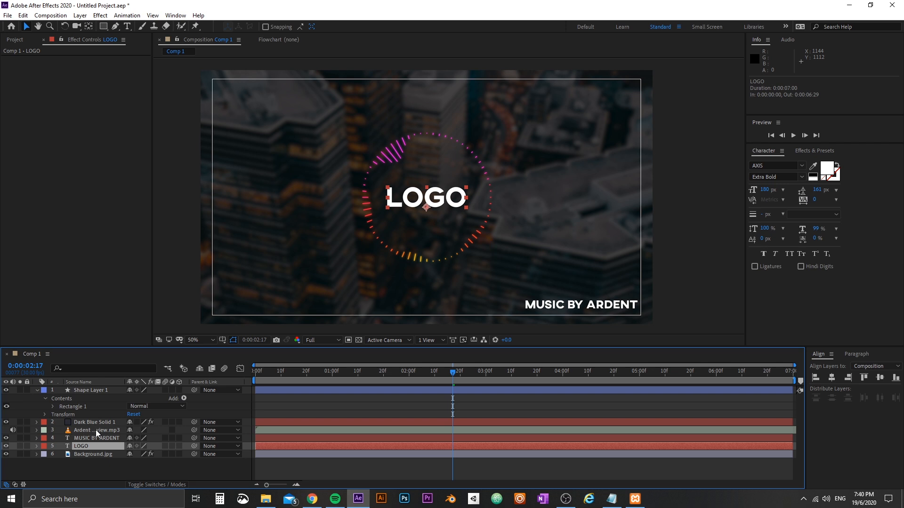
{"action": "left_click", "coordinate": [95, 431]}
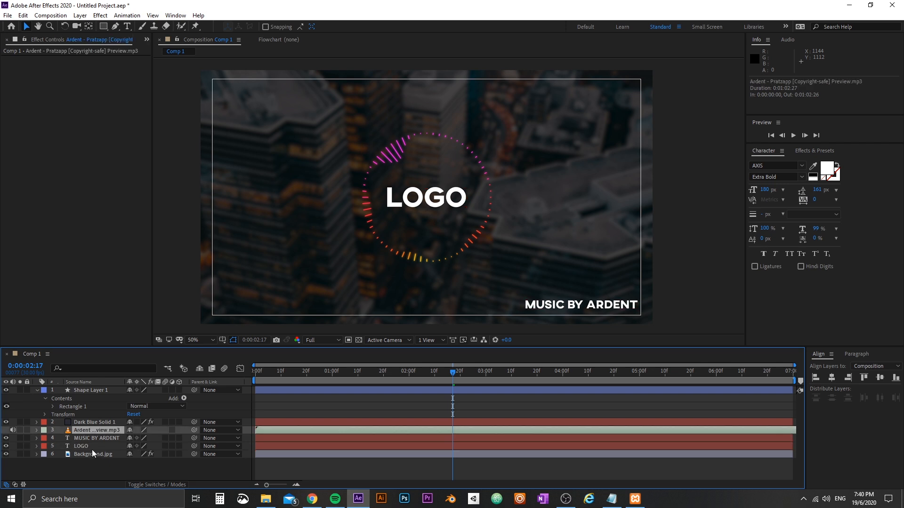
{"action": "left_click", "coordinate": [97, 438]}
{"action": "left_click_drag", "start_coordinate": [606, 306], "coordinate": [603, 303]}
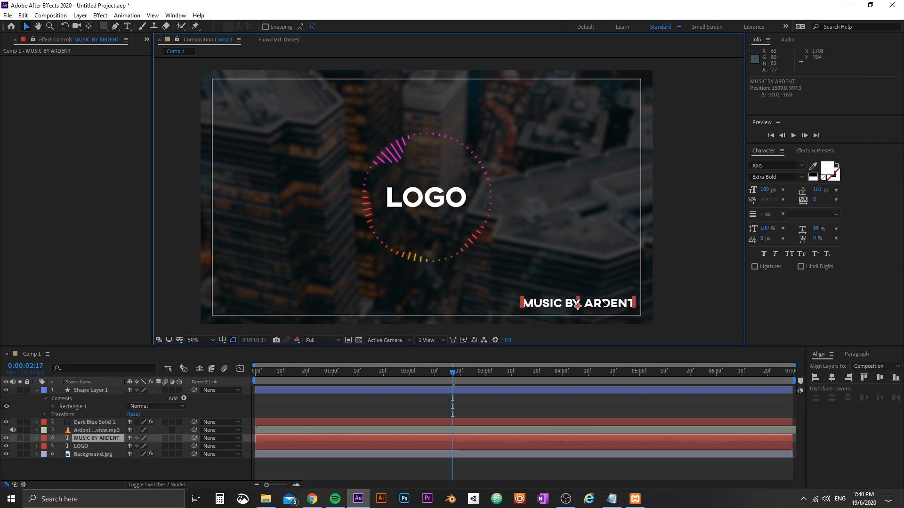
{"action": "left_click_drag", "start_coordinate": [523, 304], "coordinate": [538, 298]}
{"action": "left_click_drag", "start_coordinate": [600, 299], "coordinate": [619, 299]}
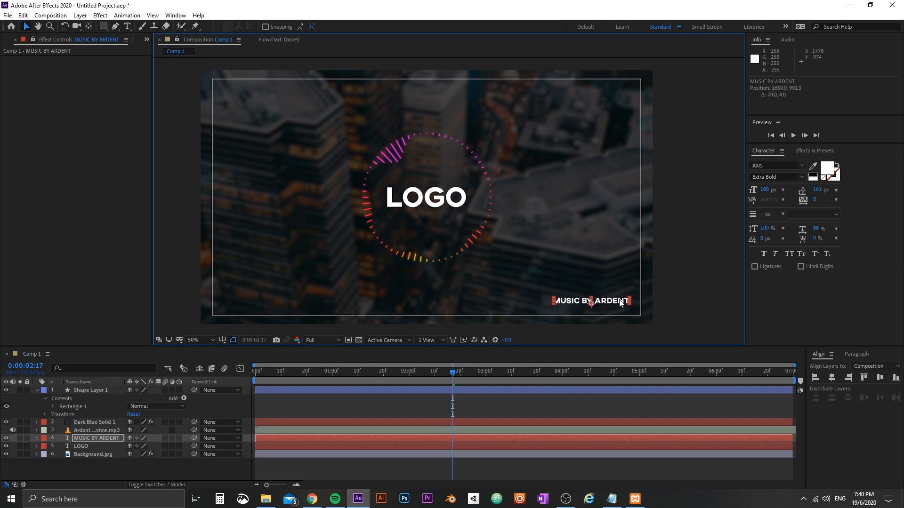
{"action": "left_click", "coordinate": [694, 279]}
Preview the whole composition with its logo, caption and border from 0:00:00:27.
{"action": "scroll", "coordinate": [694, 280], "scroll_direction": "down", "scroll_amount": 2}
{"action": "left_click_drag", "start_coordinate": [453, 377], "coordinate": [324, 378]}
{"action": "key", "text": "space"}
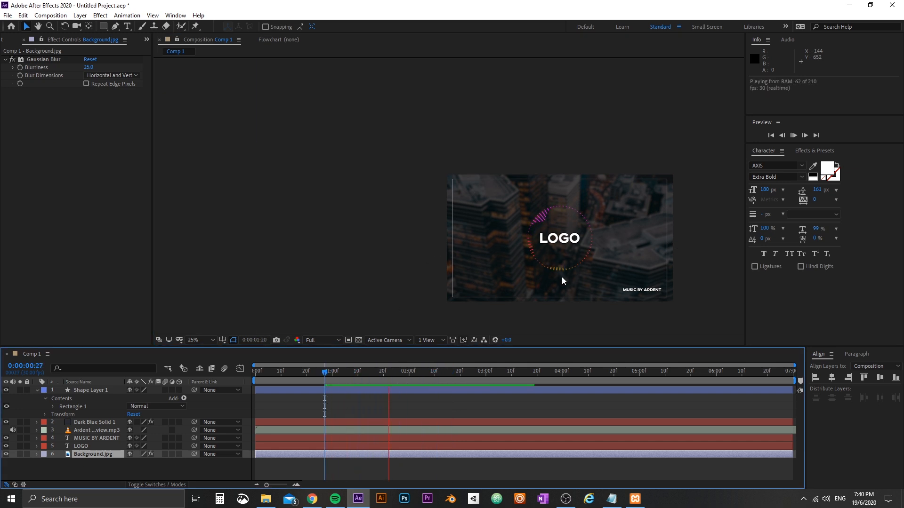